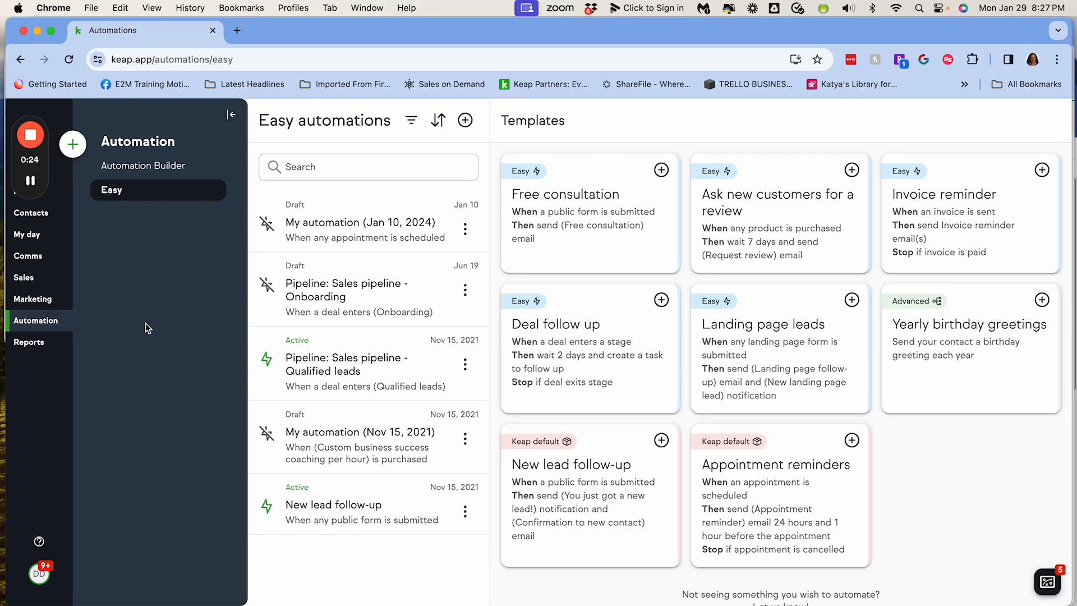
# Create a new automation with the Automation Builder and name it Ice Cream Automation.
pyautogui.click(179, 167)
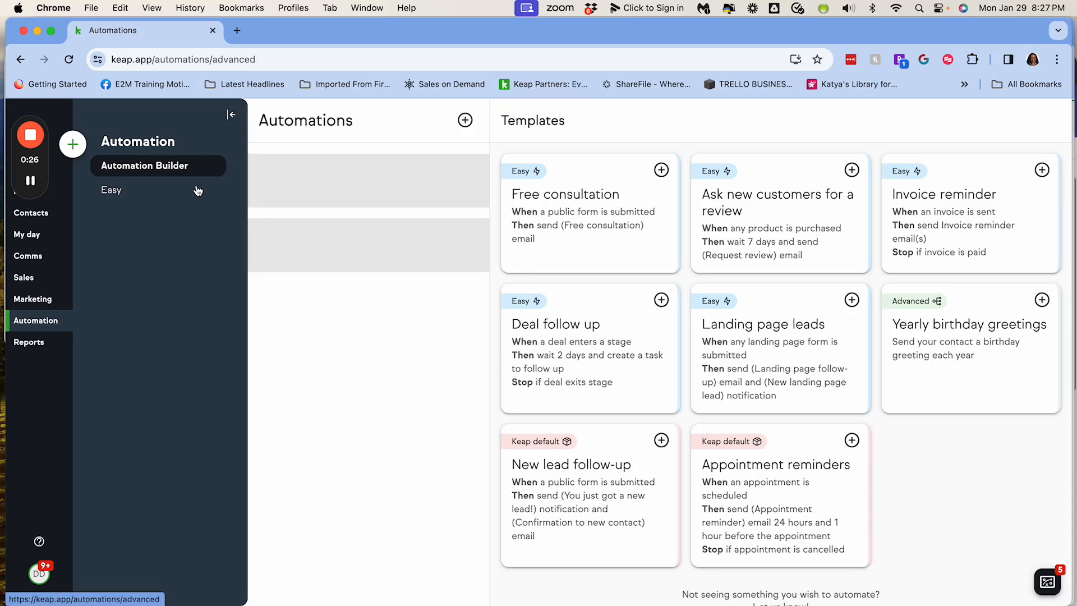
pyautogui.click(466, 122)
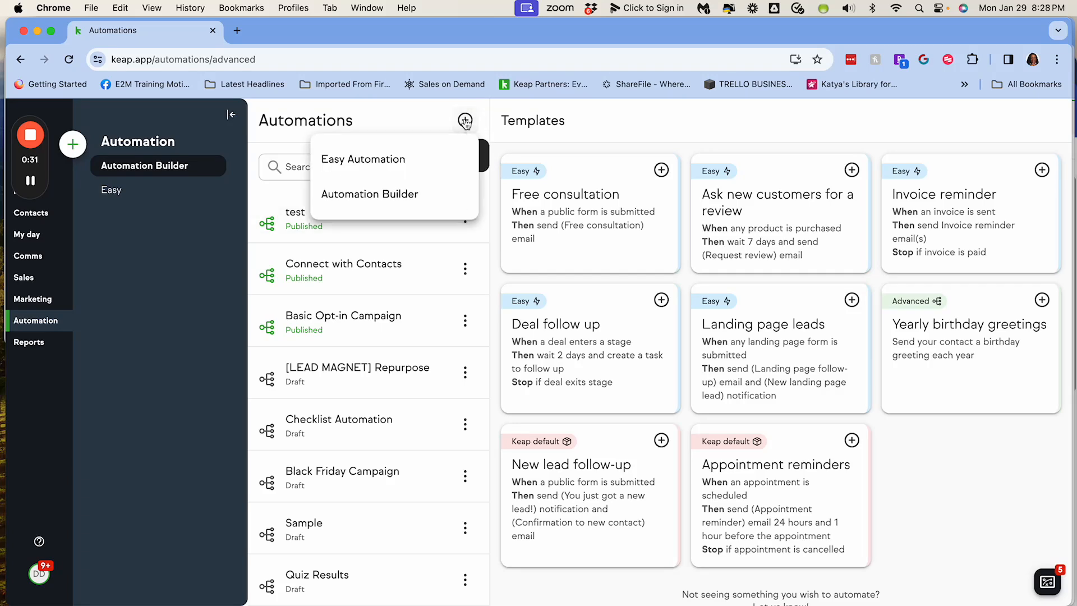
pyautogui.click(362, 198)
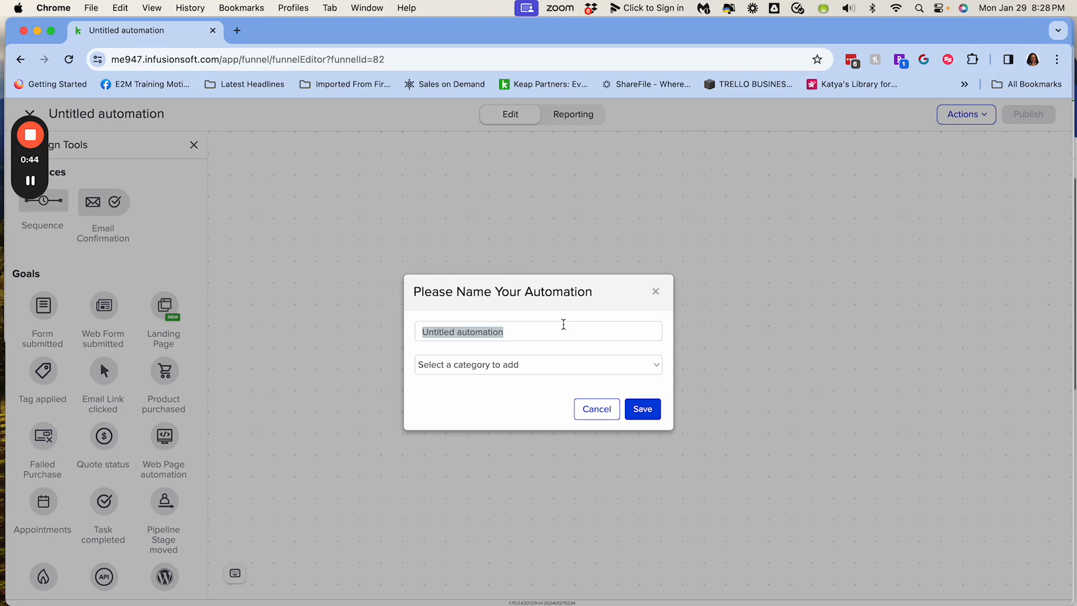
pyautogui.press('BackSpace')
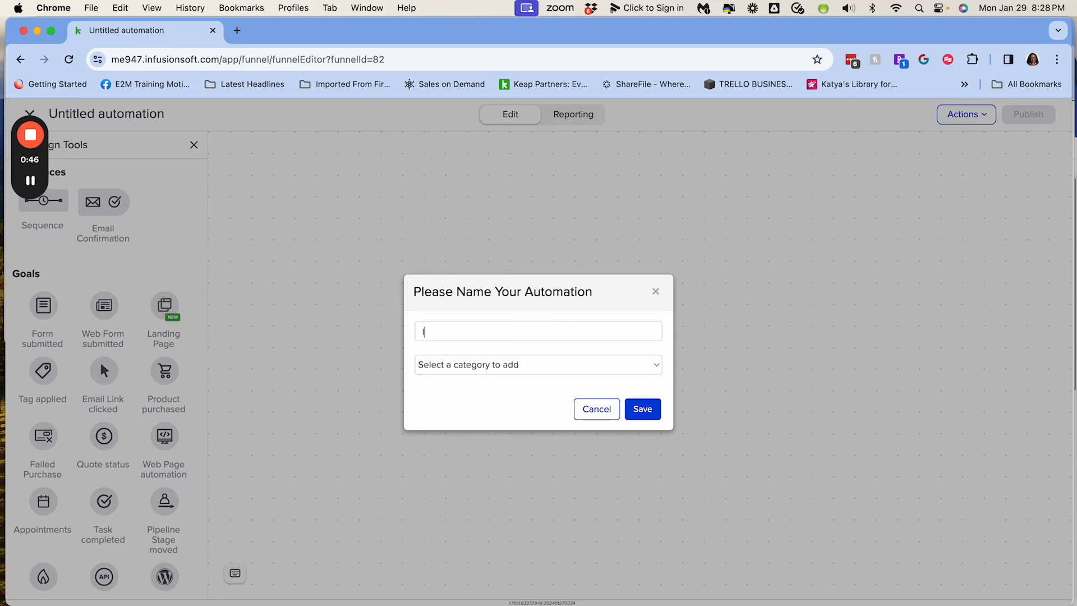
pyautogui.write('Ice Cream Automation')
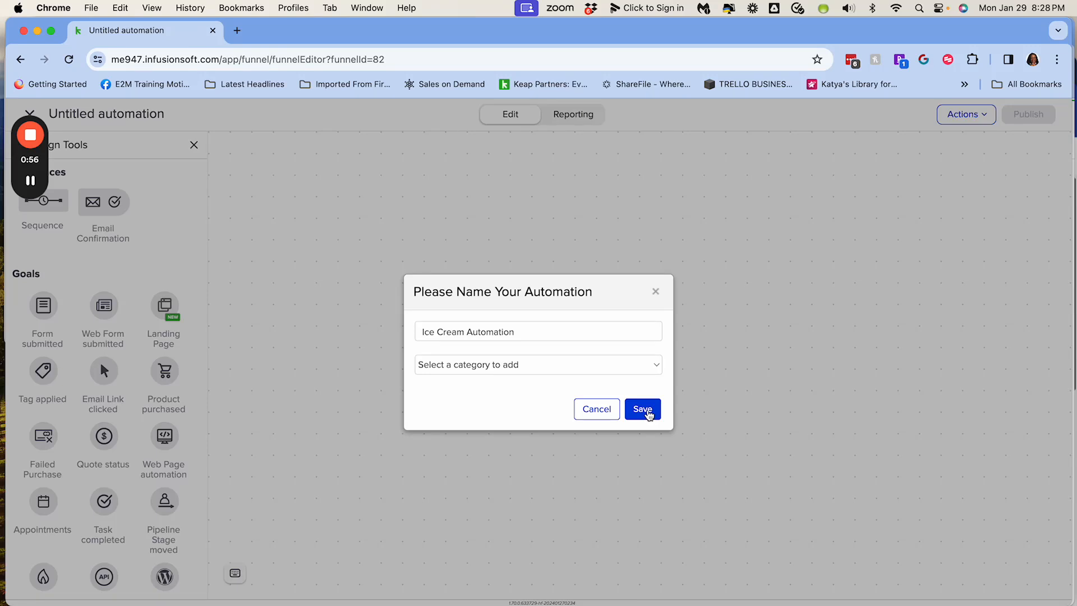
pyautogui.click(651, 411)
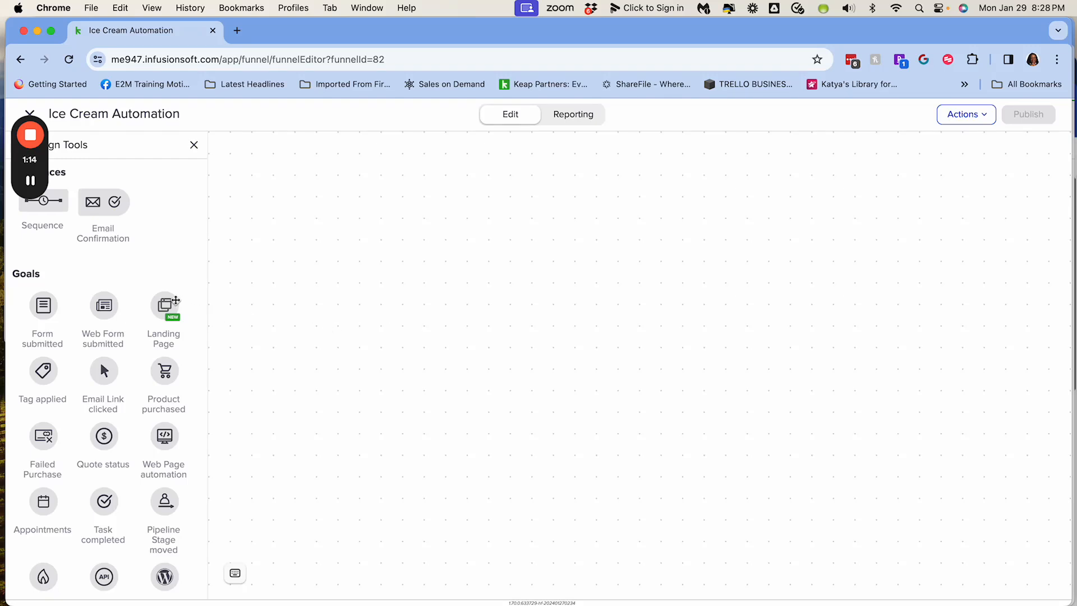
# Add a Landing Page goal to the canvas and configure it with the Repurpose landing page and the Repurpose form.
pyautogui.moveTo(166, 306); pyautogui.dragTo(328, 279)
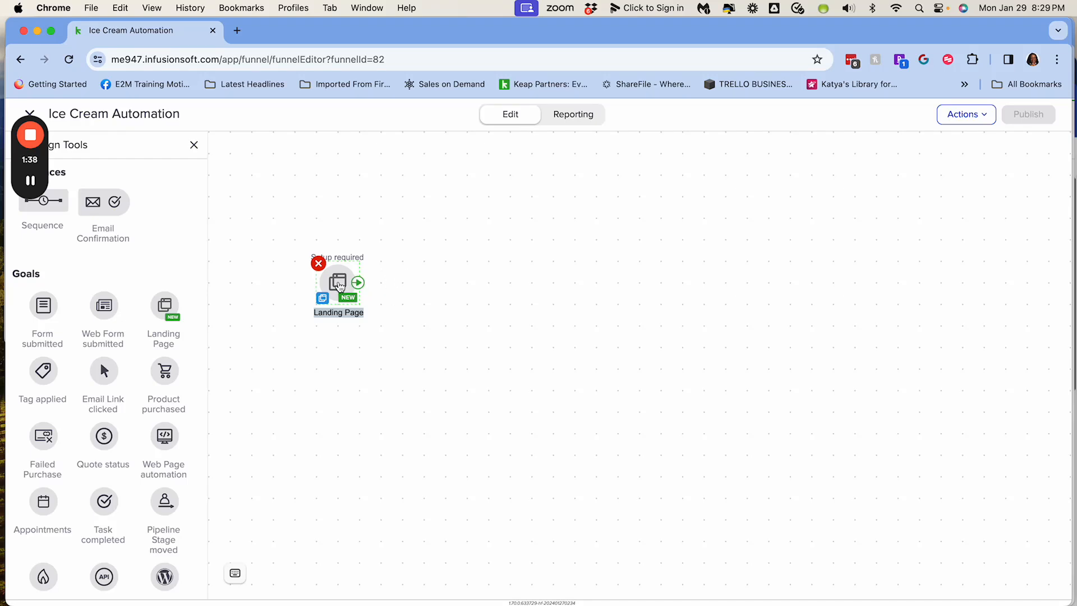
pyautogui.click(340, 285)
pyautogui.click(339, 285)
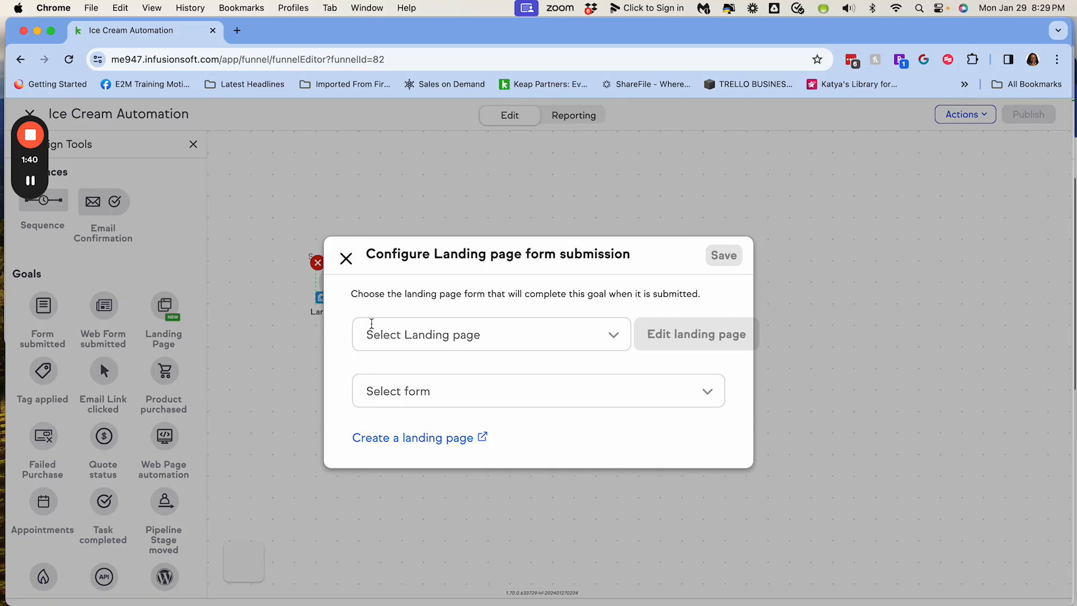
pyautogui.click(561, 337)
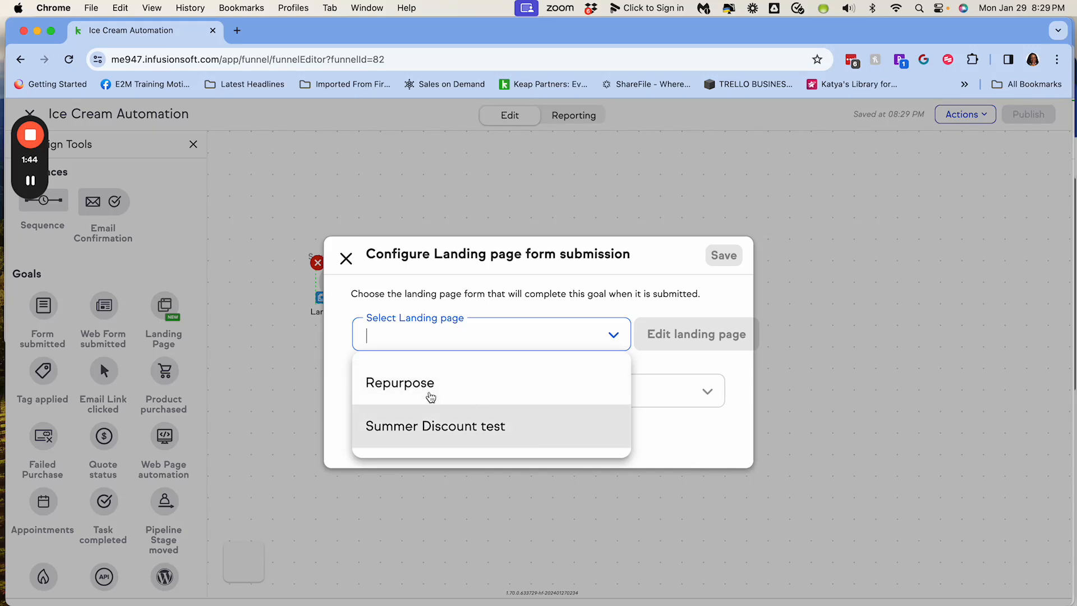
pyautogui.click(430, 385)
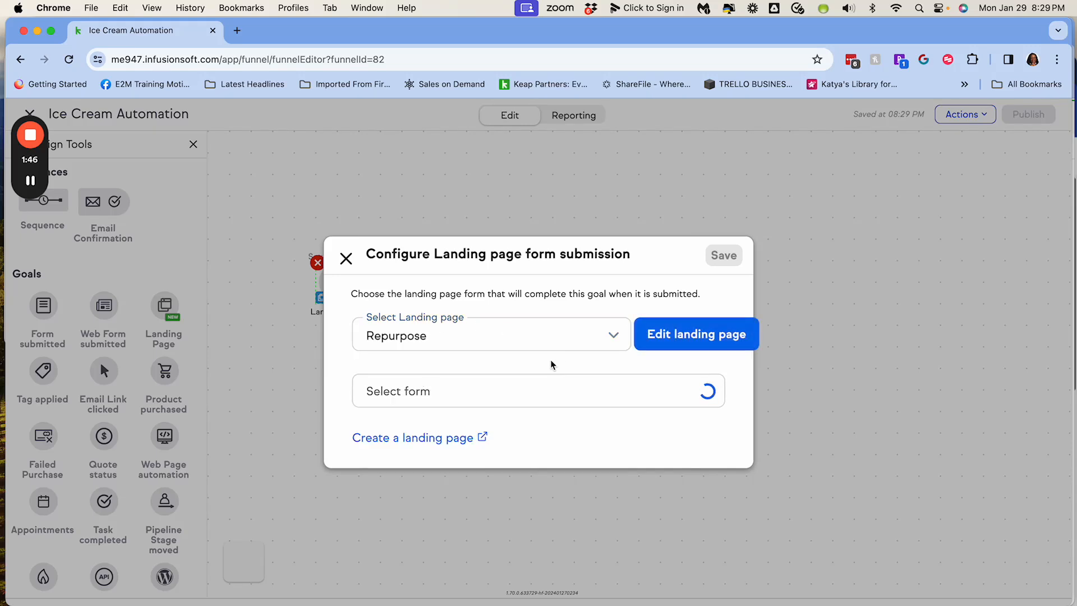
pyautogui.click(467, 389)
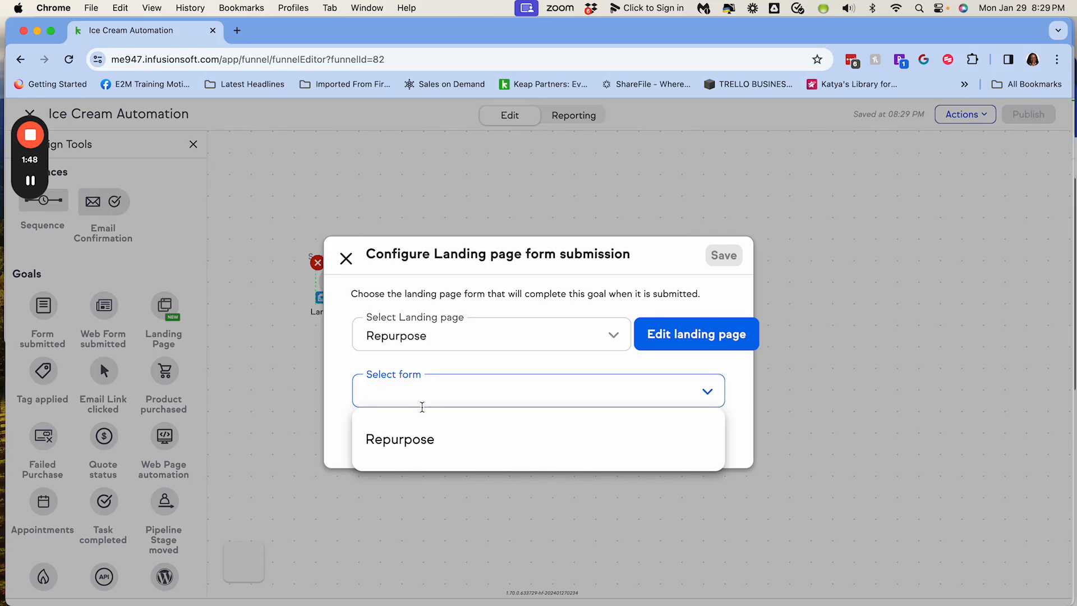
pyautogui.click(438, 443)
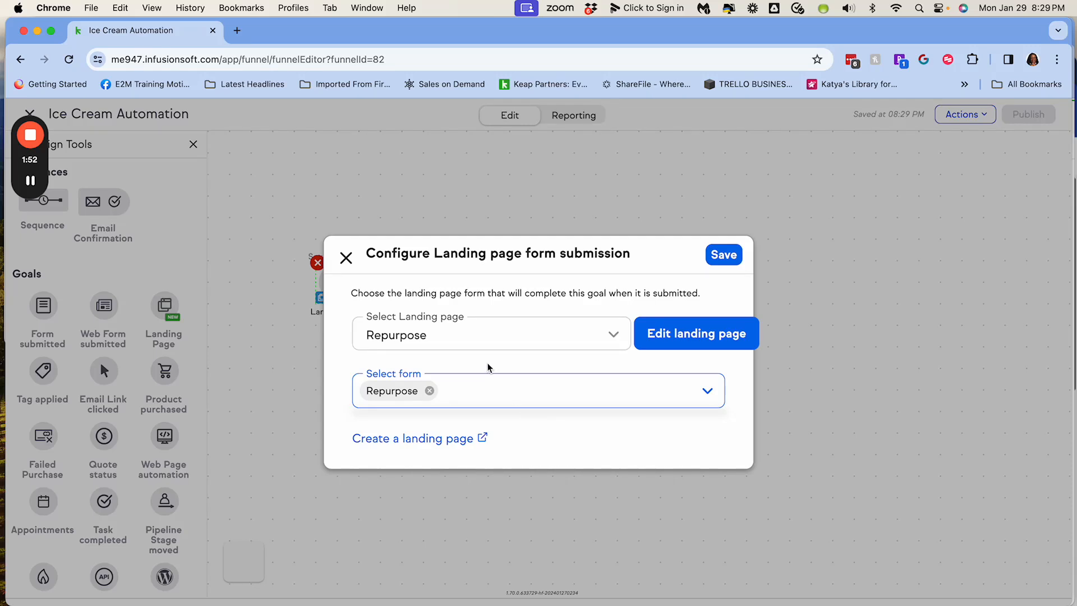
pyautogui.click(724, 255)
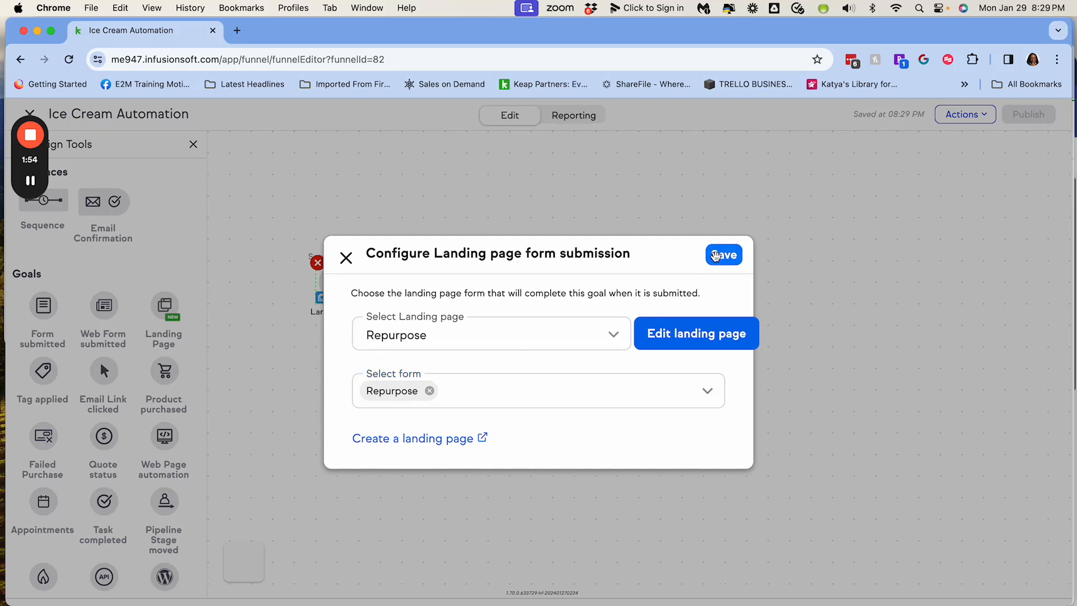
# Rename the landing page goal as Freebie Landing Page.
pyautogui.doubleClick(341, 319)
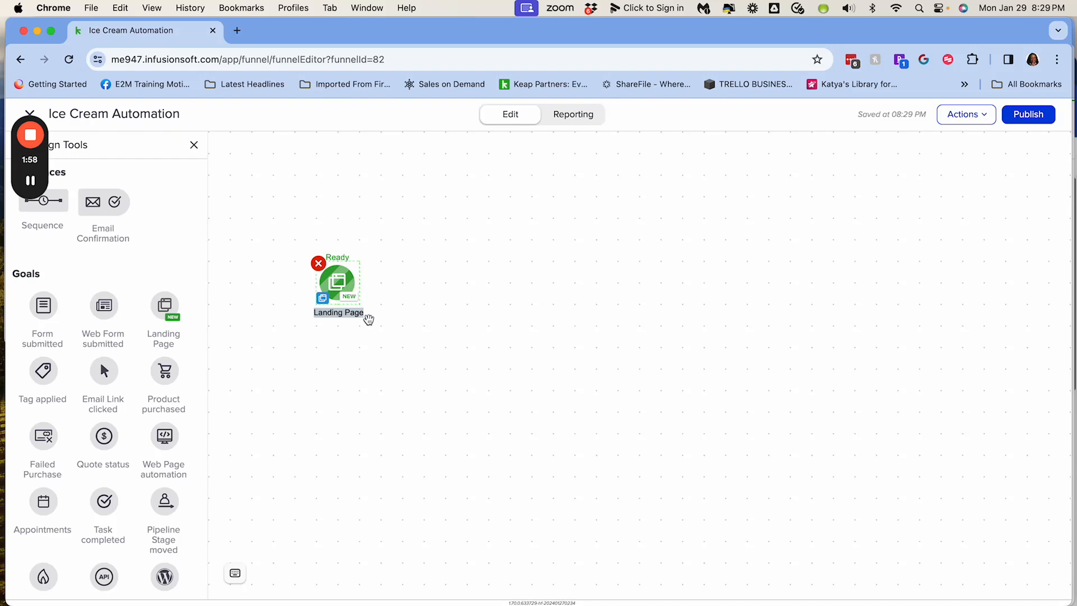
pyautogui.write('Freebie Lan')
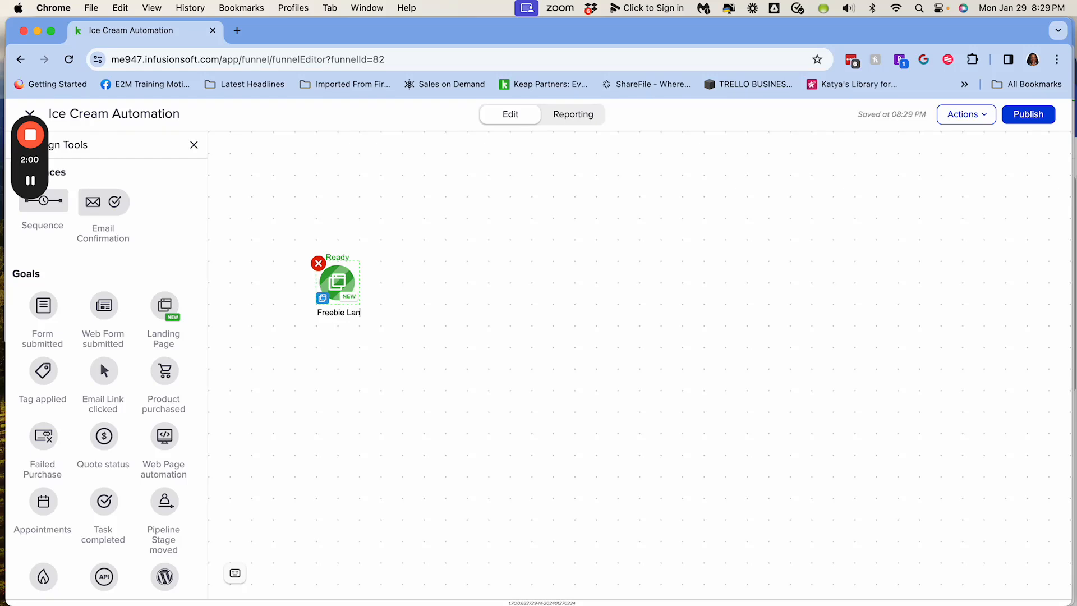
pyautogui.write('ding Page')
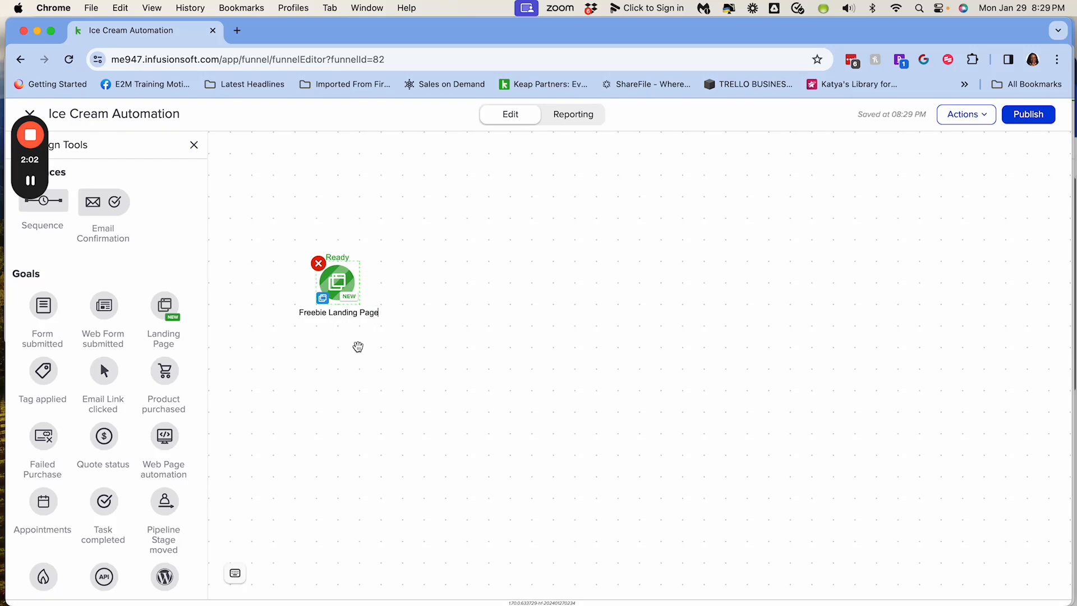
pyautogui.click(344, 343)
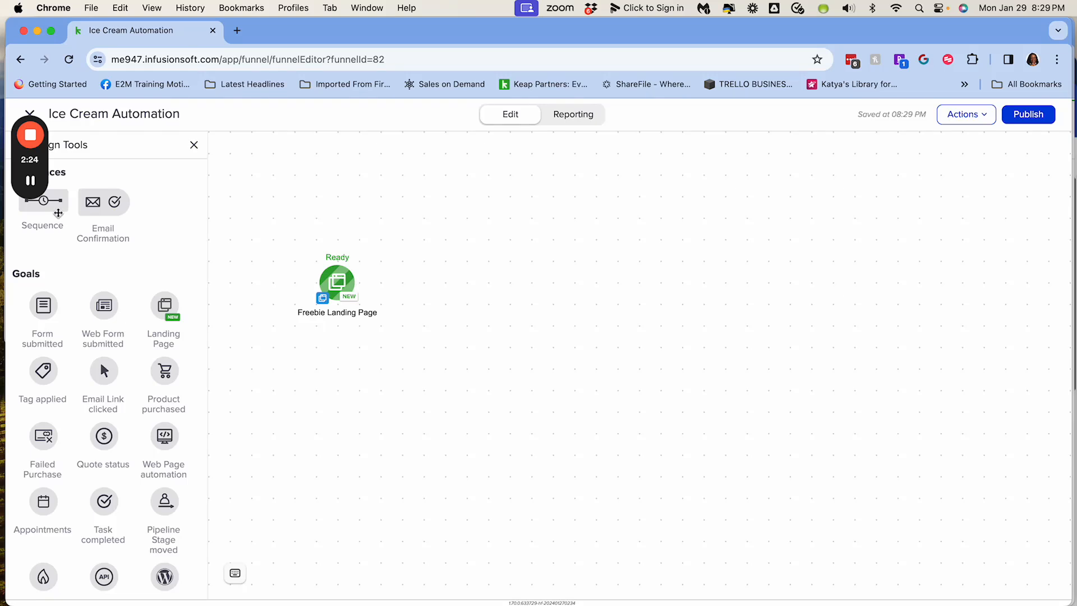
# Add a sequence to the right of the Freebie Landing Page goal and connect the goal to it.
pyautogui.moveTo(56, 207); pyautogui.dragTo(441, 274)
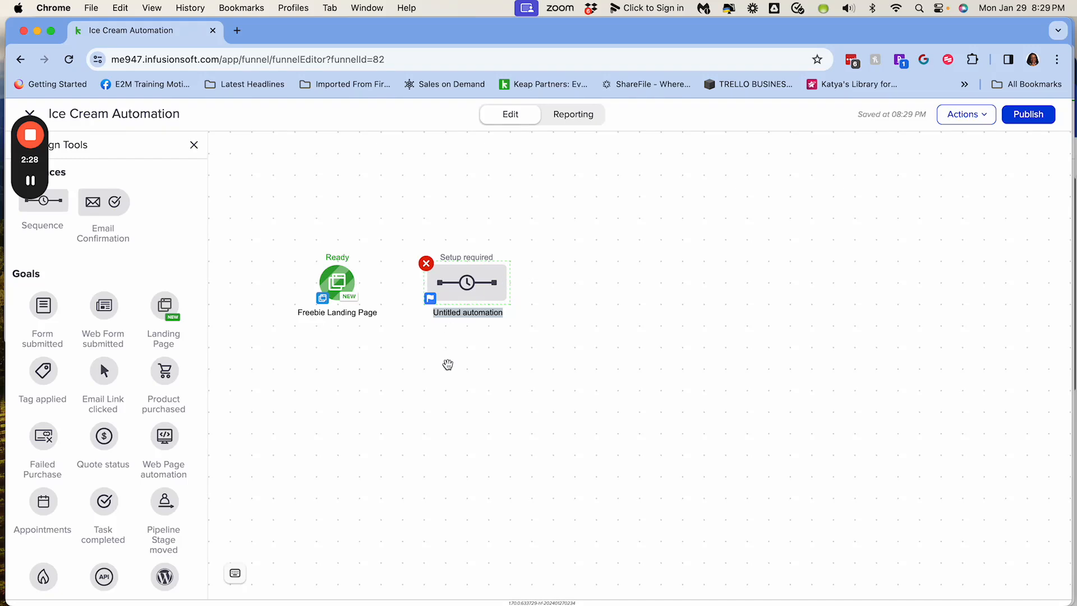
pyautogui.click(439, 365)
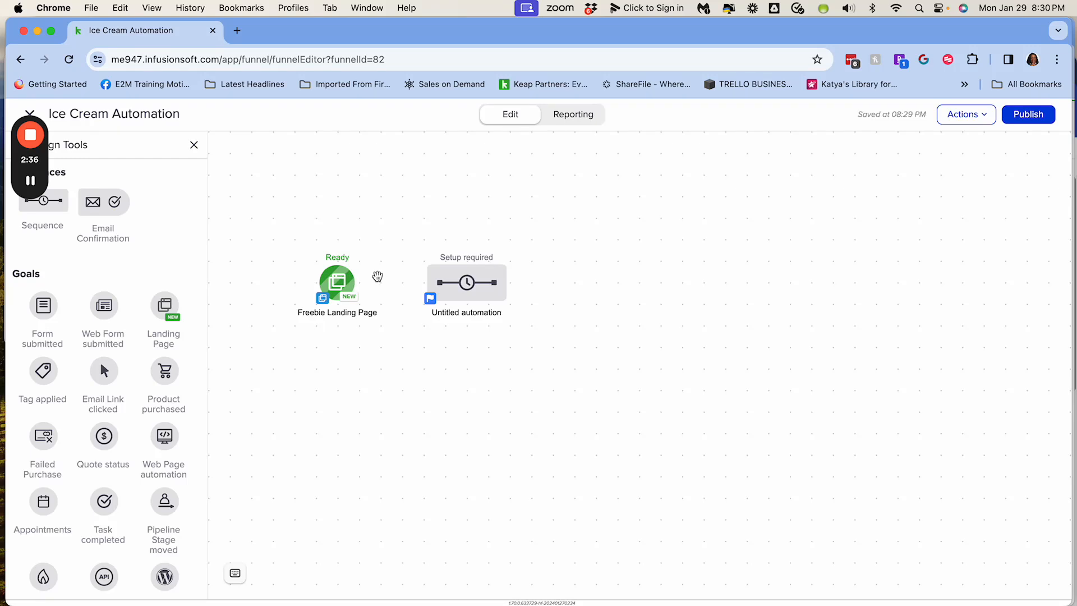
pyautogui.moveTo(367, 263)
pyautogui.moveTo(367, 294)
pyautogui.moveTo(362, 289); pyautogui.dragTo(439, 291)
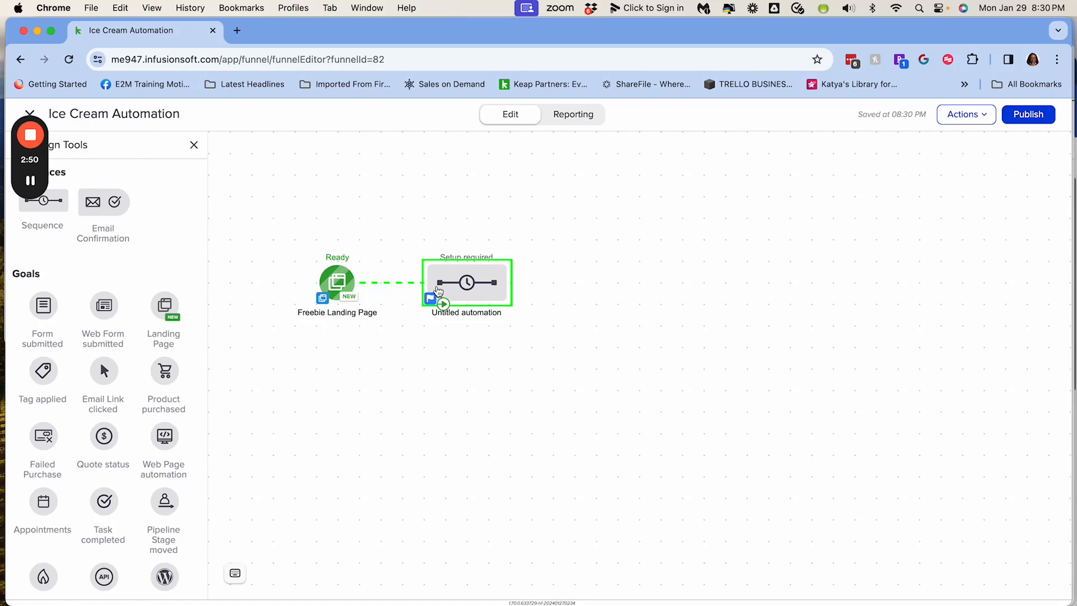
pyautogui.moveTo(439, 291); pyautogui.dragTo(439, 291)
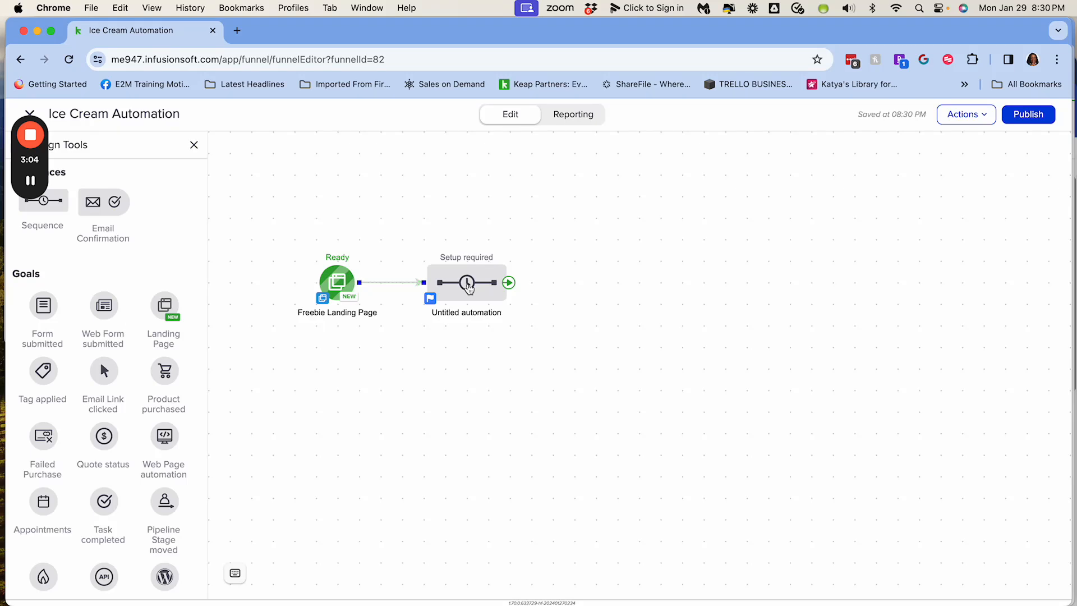
# Open the new sequence for editing and add an Apply/Remove Tags process after Start.
pyautogui.click(470, 287)
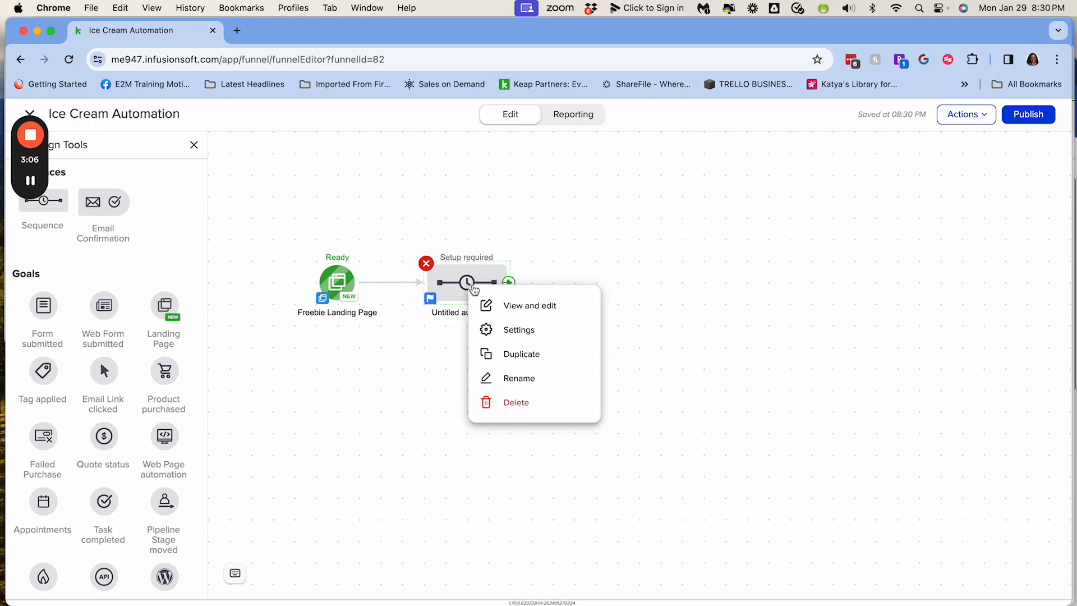
pyautogui.click(532, 304)
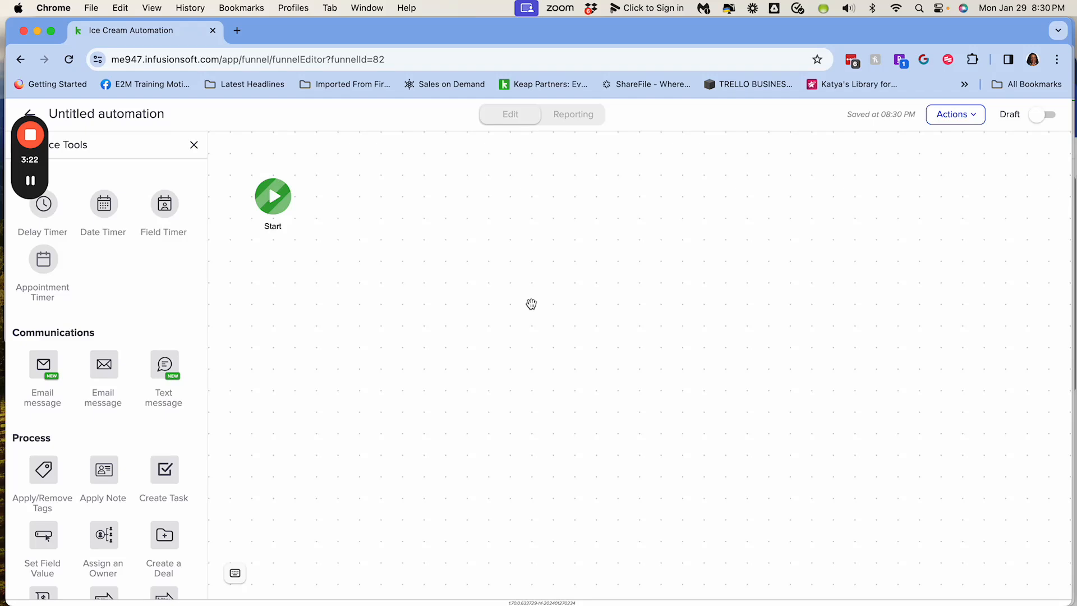
pyautogui.moveTo(51, 464); pyautogui.dragTo(352, 187)
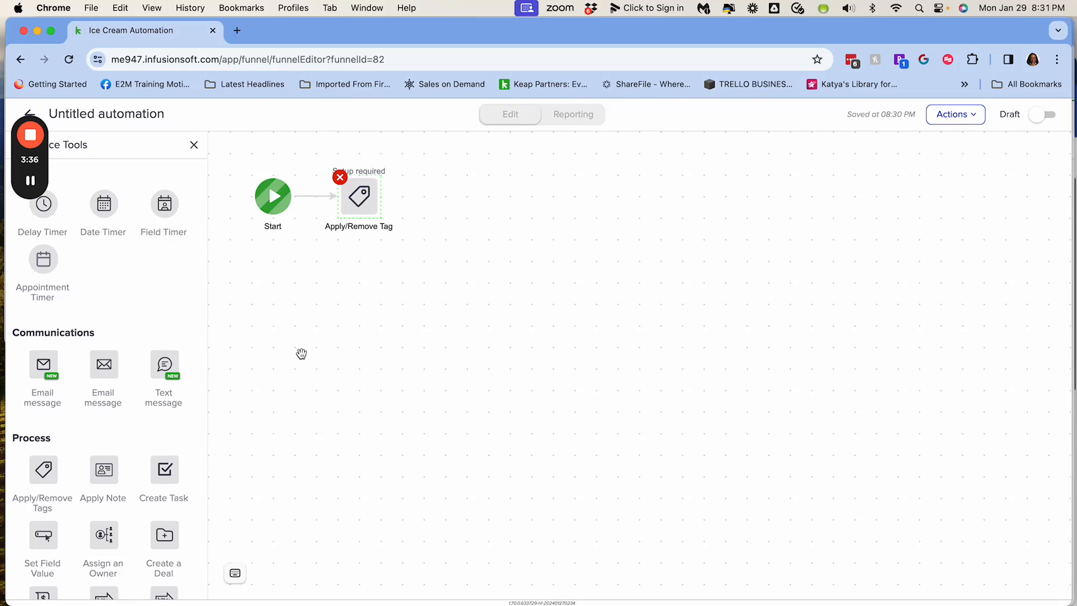
# Add a new-style email message after the Apply/Remove Tag process and name it Deliver the Freebie.
pyautogui.moveTo(42, 363); pyautogui.dragTo(447, 191)
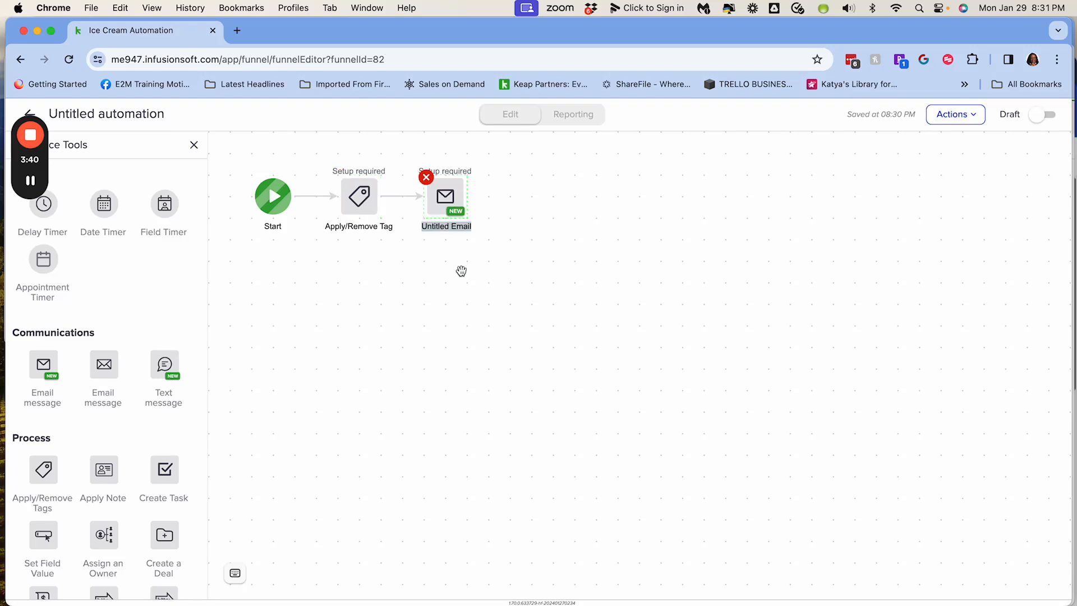
pyautogui.click(426, 300)
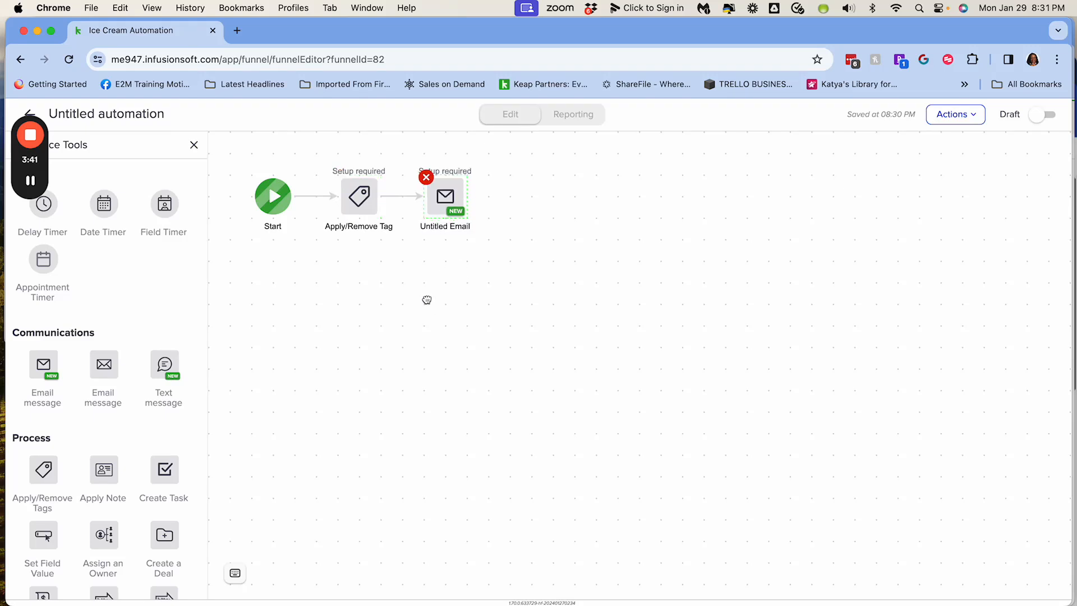
pyautogui.click(433, 229)
pyautogui.write('Deliver the Freebie')
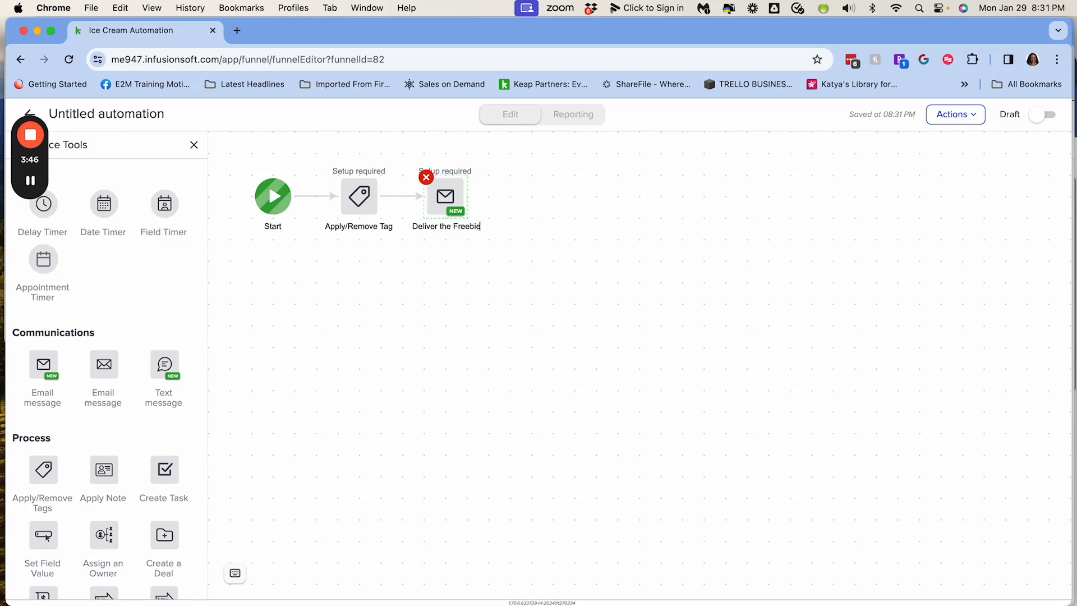
pyautogui.click(463, 283)
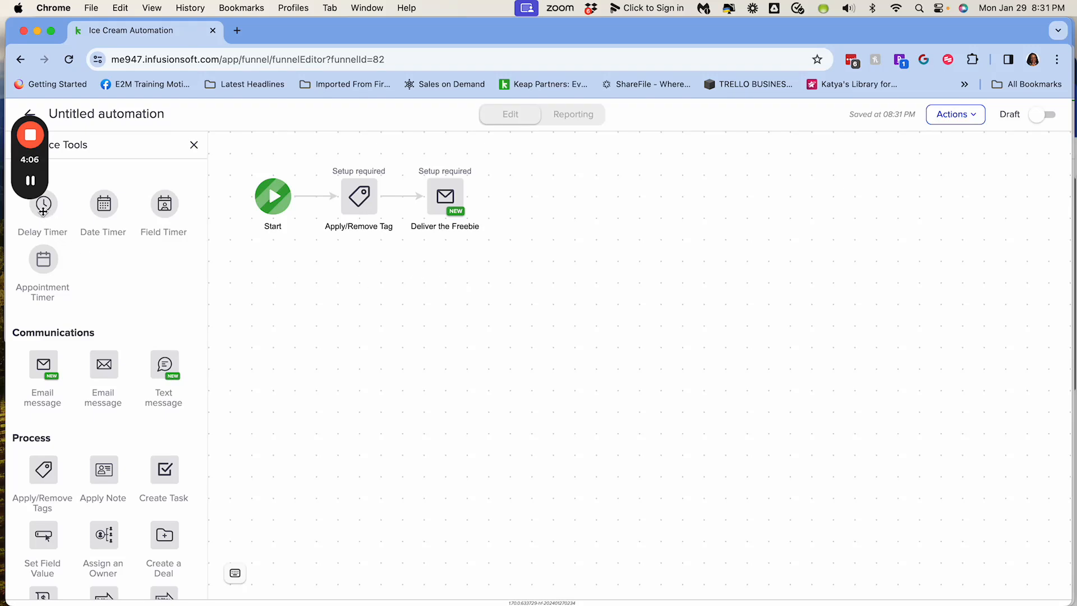
# Add a 3-day delay timer after the Deliver the Freebie email, running on any day at 8:00 AM in the contact's time zone.
pyautogui.moveTo(43, 212); pyautogui.dragTo(520, 192)
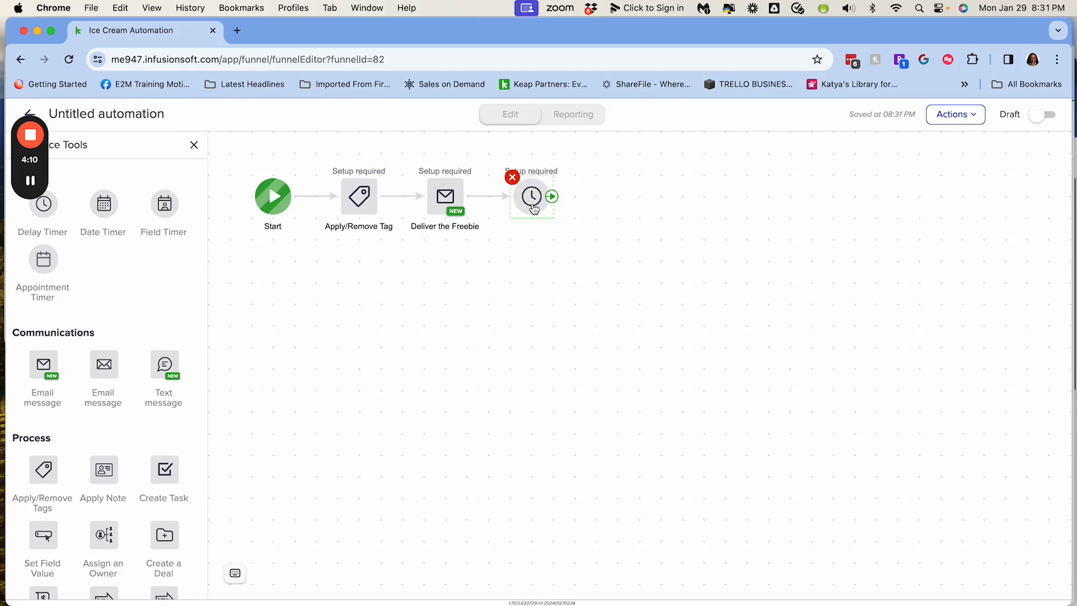
pyautogui.click(532, 197)
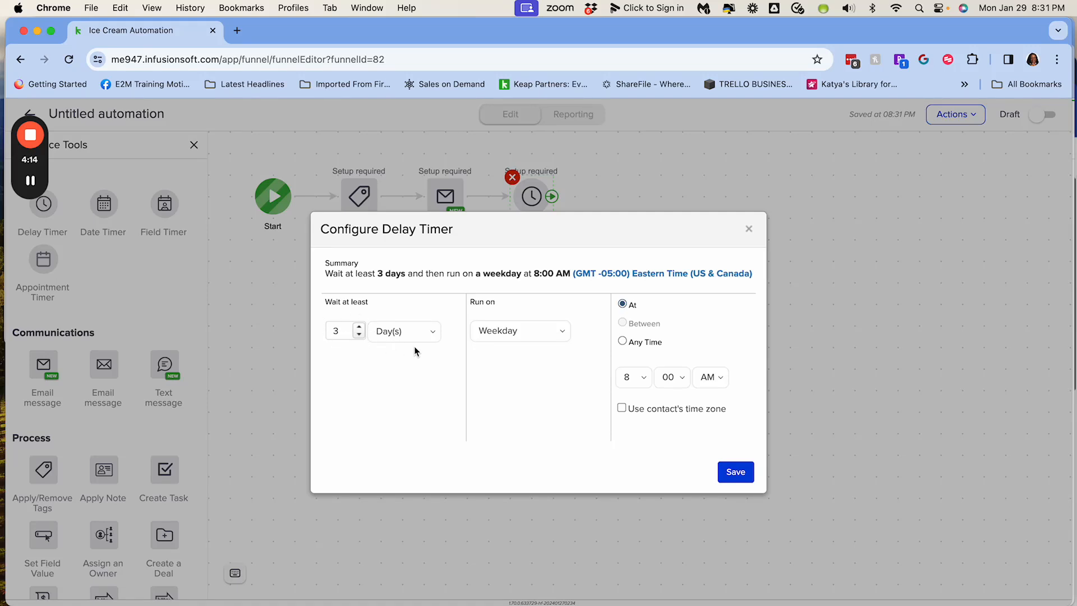
pyautogui.click(516, 332)
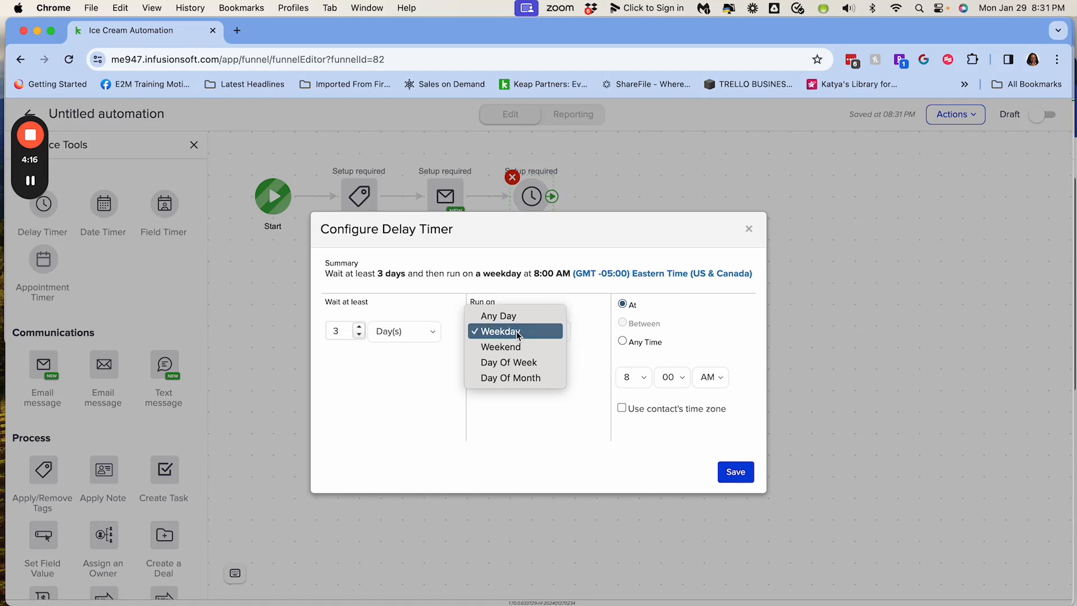
pyautogui.click(508, 316)
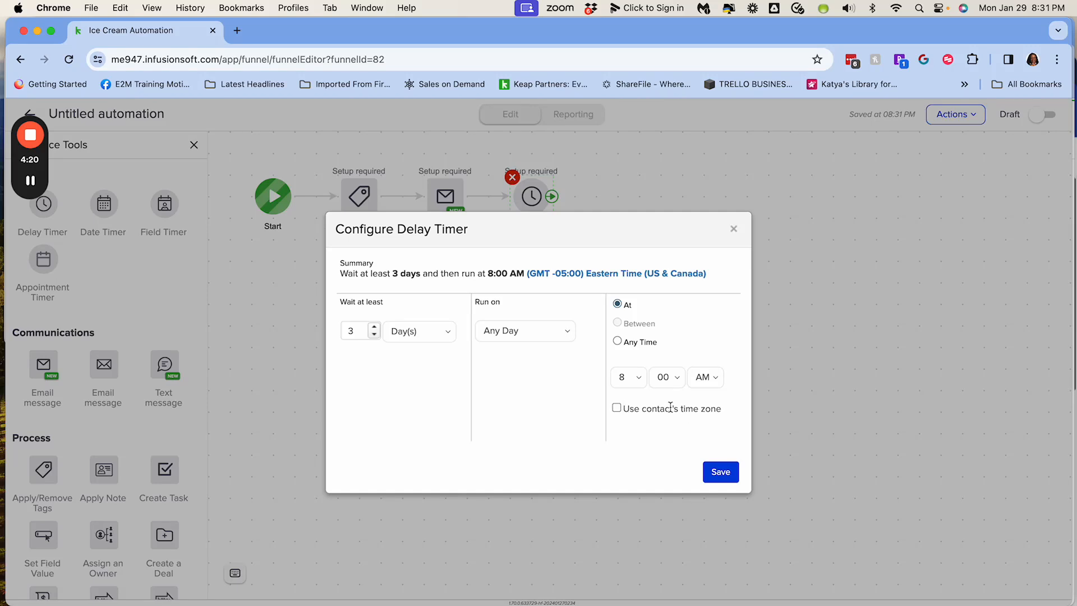
pyautogui.click(617, 409)
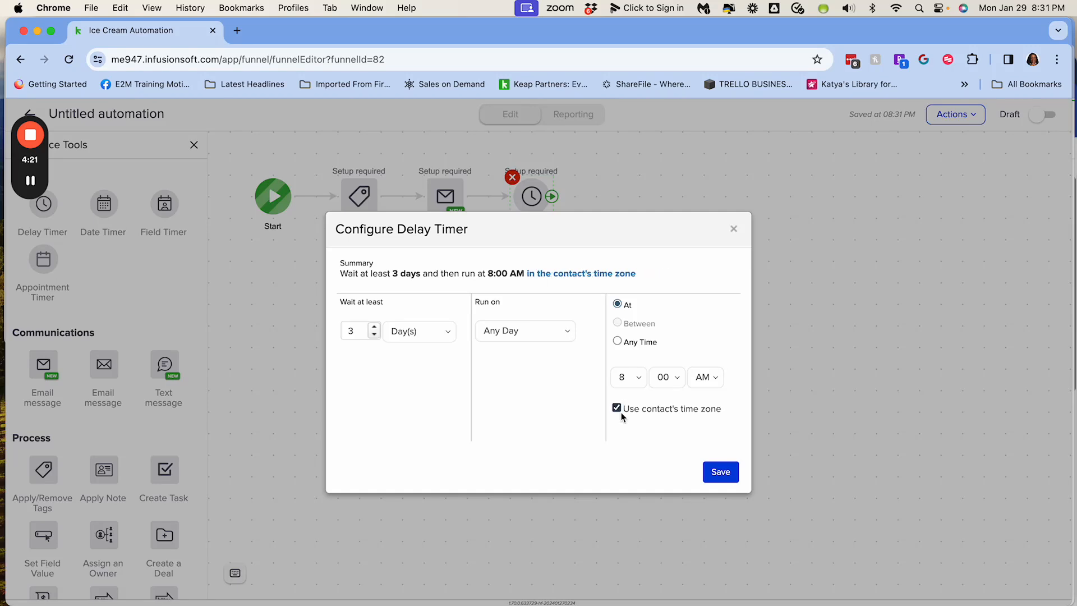
pyautogui.click(717, 474)
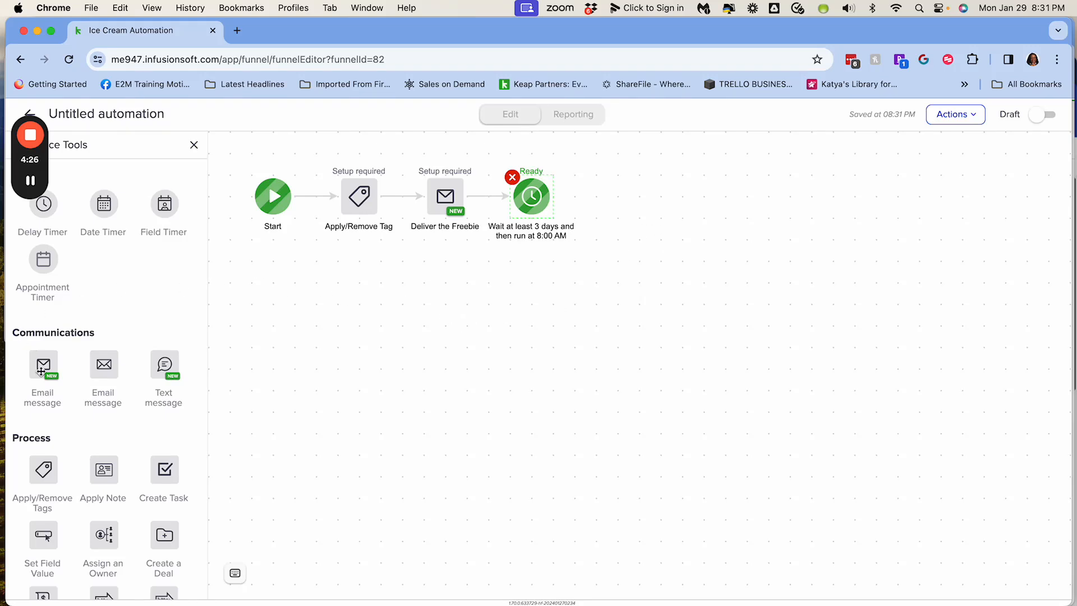
# Add a new-style email message after the 3-day 8:00 AM timer and name it What did you think?
pyautogui.moveTo(41, 371); pyautogui.dragTo(619, 190)
pyautogui.write('Wh')
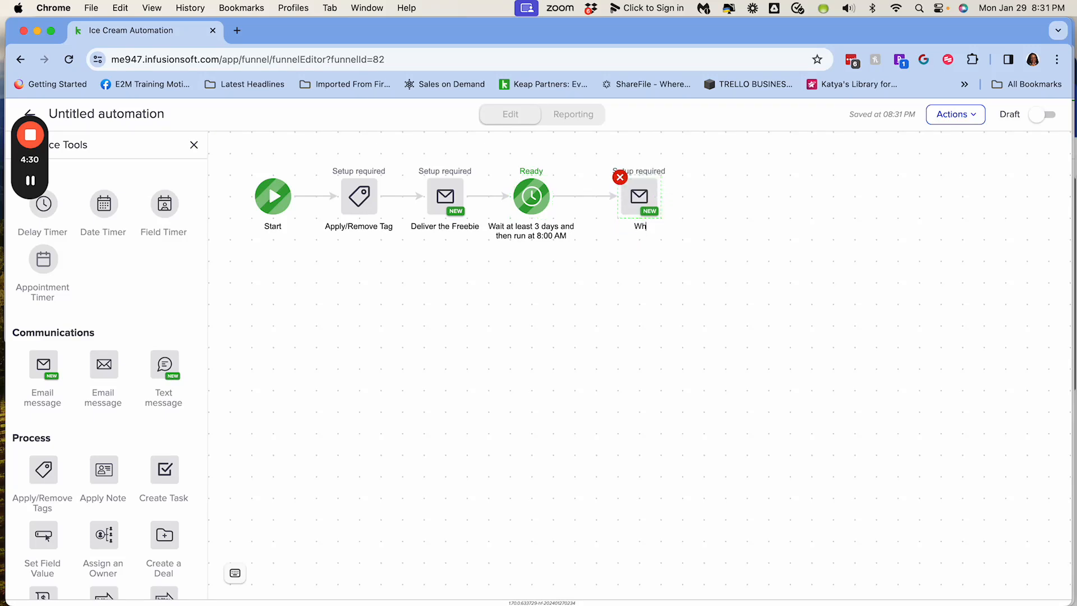
pyautogui.write('at did you think?')
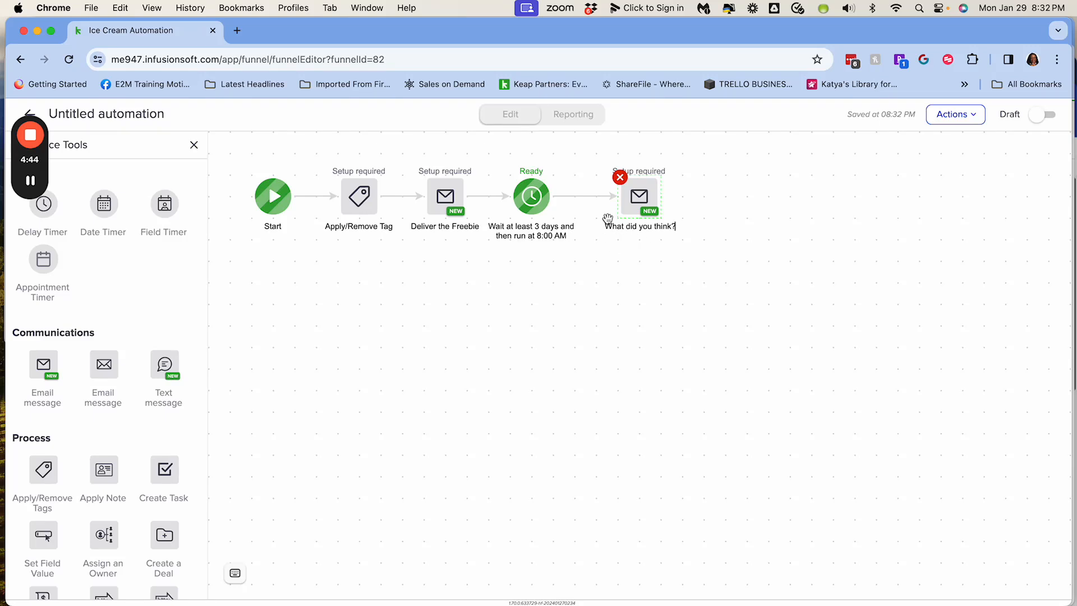
# Add a 3-day delay timer after the What did you think? email, running on any day at 10:00 AM in the contact's time zone.
pyautogui.moveTo(635, 207)
pyautogui.moveTo(45, 205); pyautogui.dragTo(714, 197)
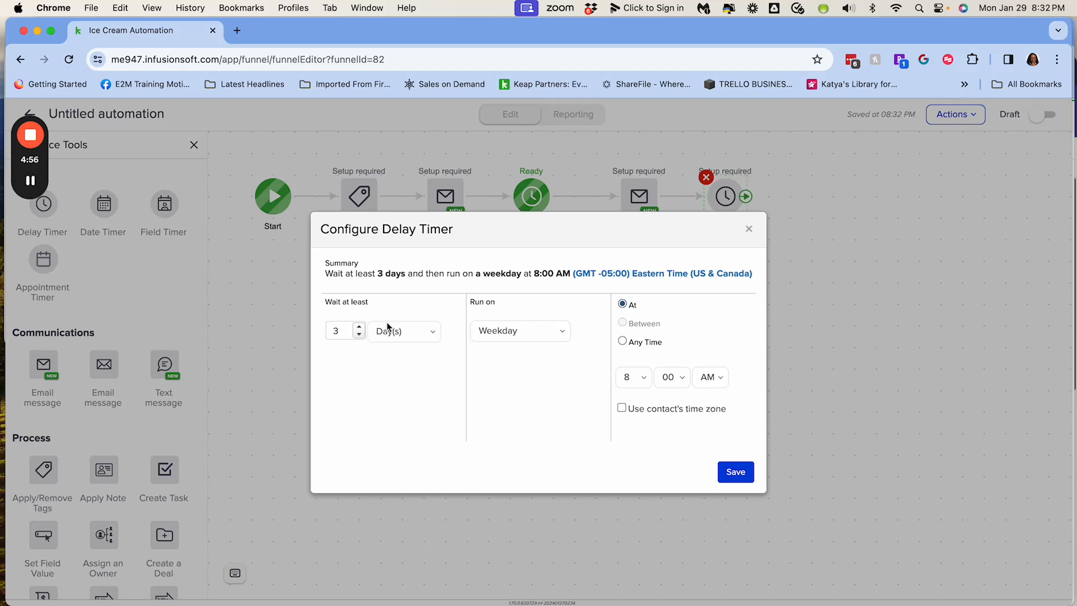
pyautogui.click(528, 331)
pyautogui.click(494, 313)
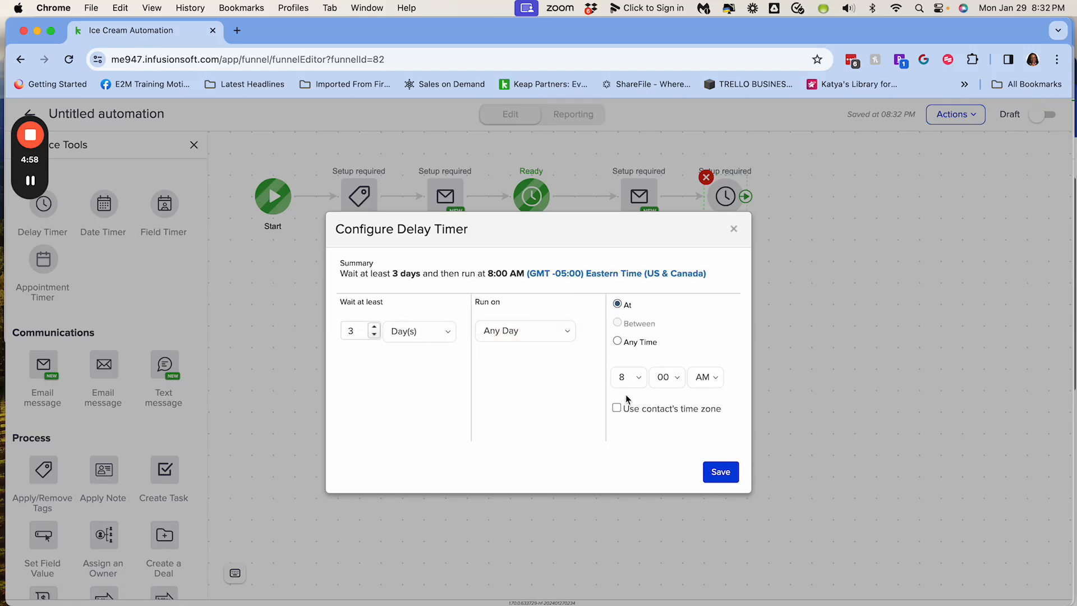
pyautogui.click(618, 410)
pyautogui.click(637, 379)
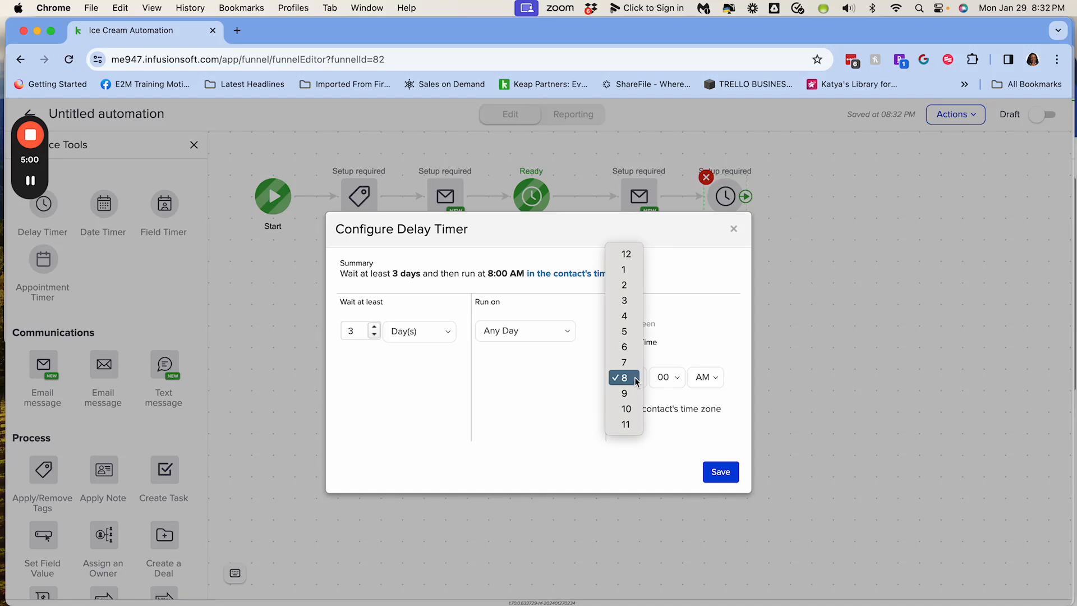
pyautogui.click(630, 410)
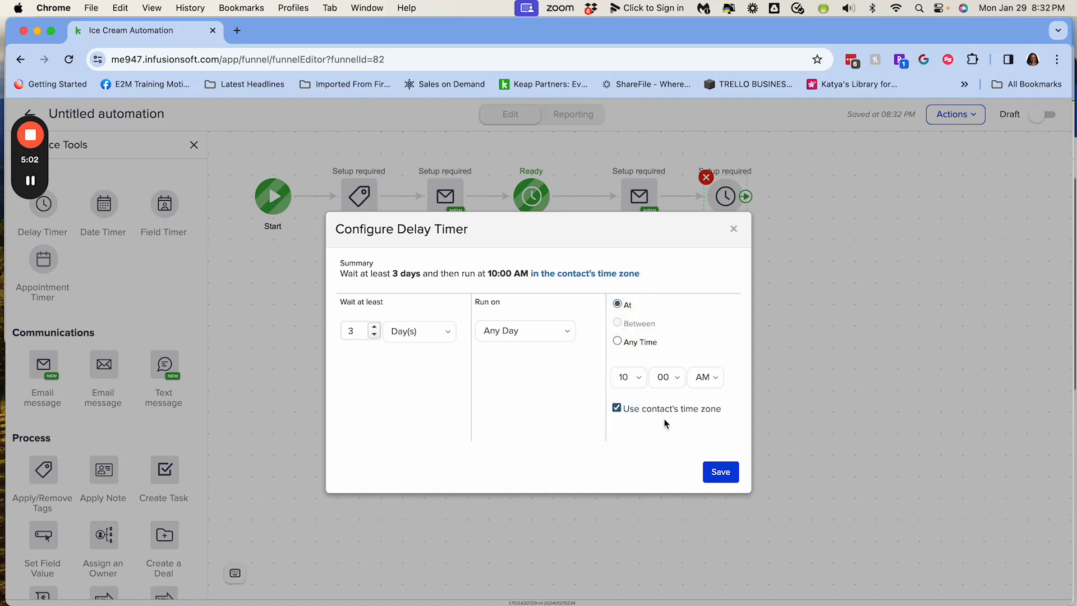
pyautogui.click(719, 473)
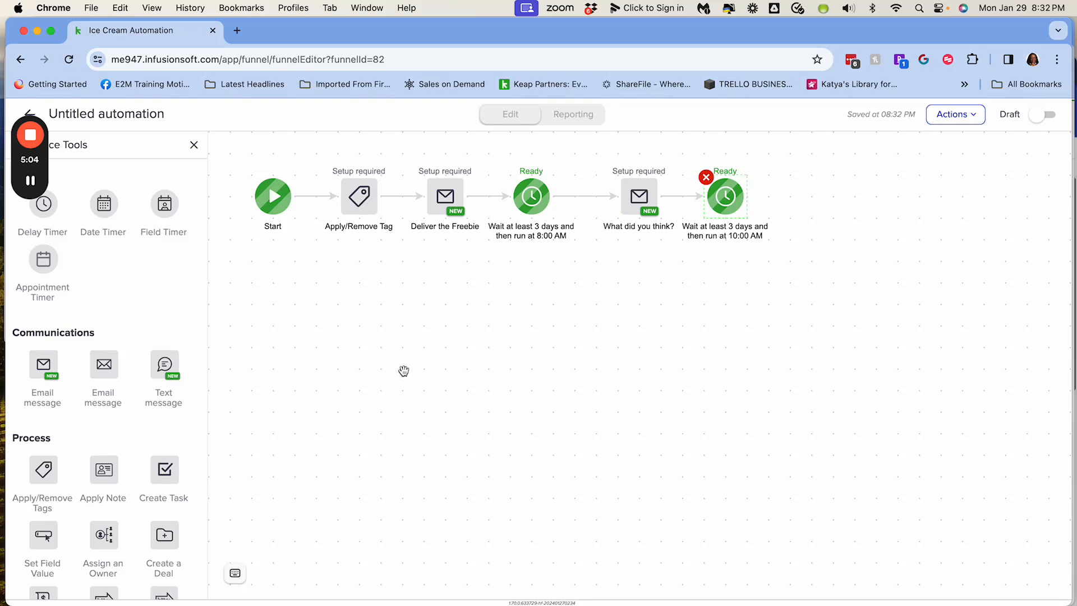
# Extend the row after the 10:00 AM timer with an untitled new-style email, an unconfigured delay timer and another untitled email.
pyautogui.moveTo(39, 366); pyautogui.dragTo(819, 211)
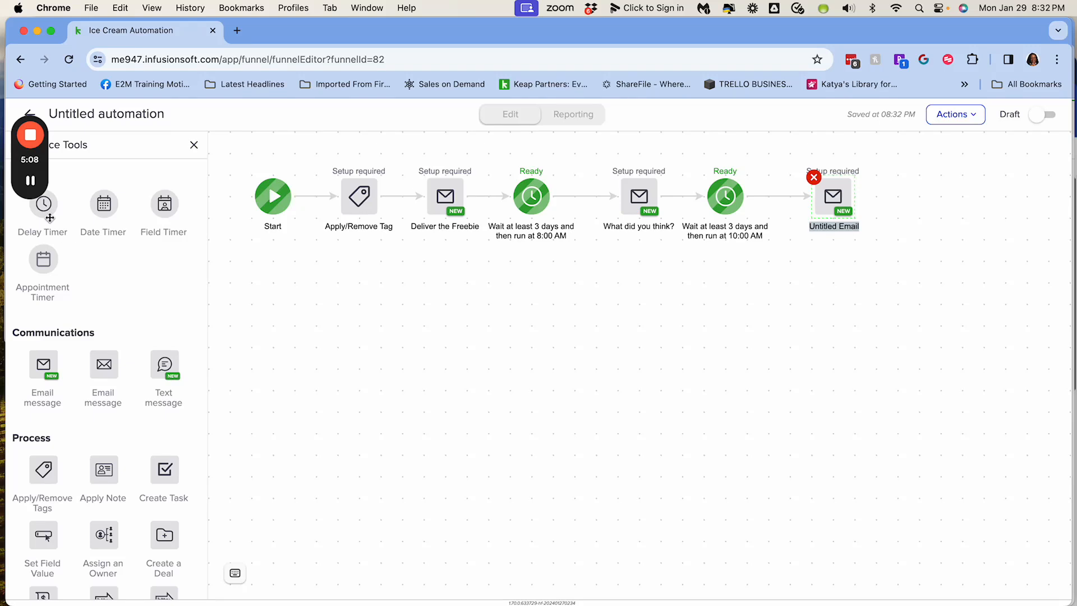
pyautogui.moveTo(44, 209); pyautogui.dragTo(901, 209)
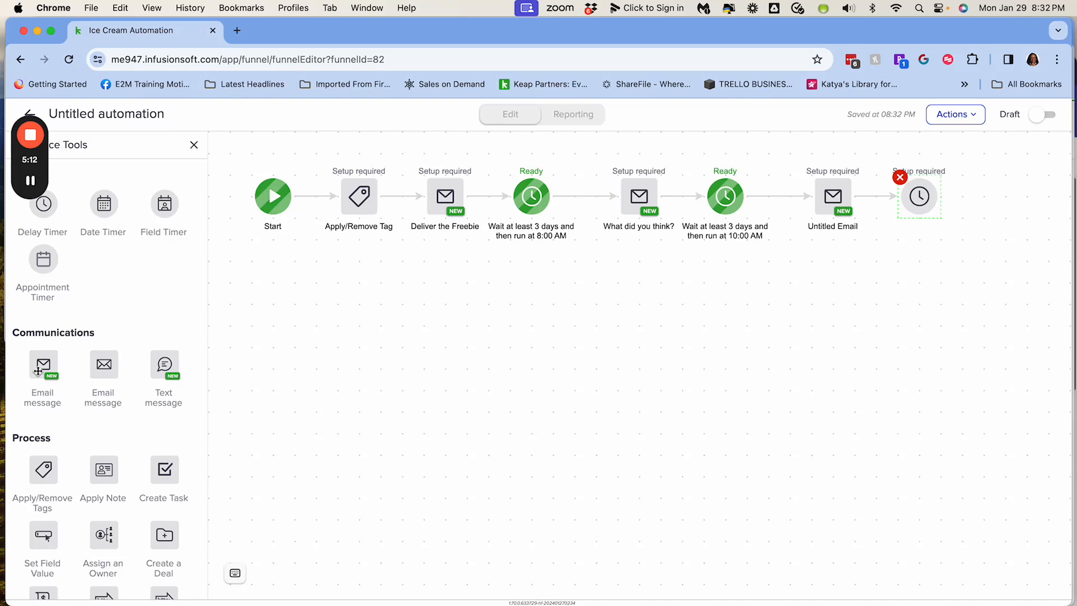
pyautogui.moveTo(37, 372); pyautogui.dragTo(998, 189)
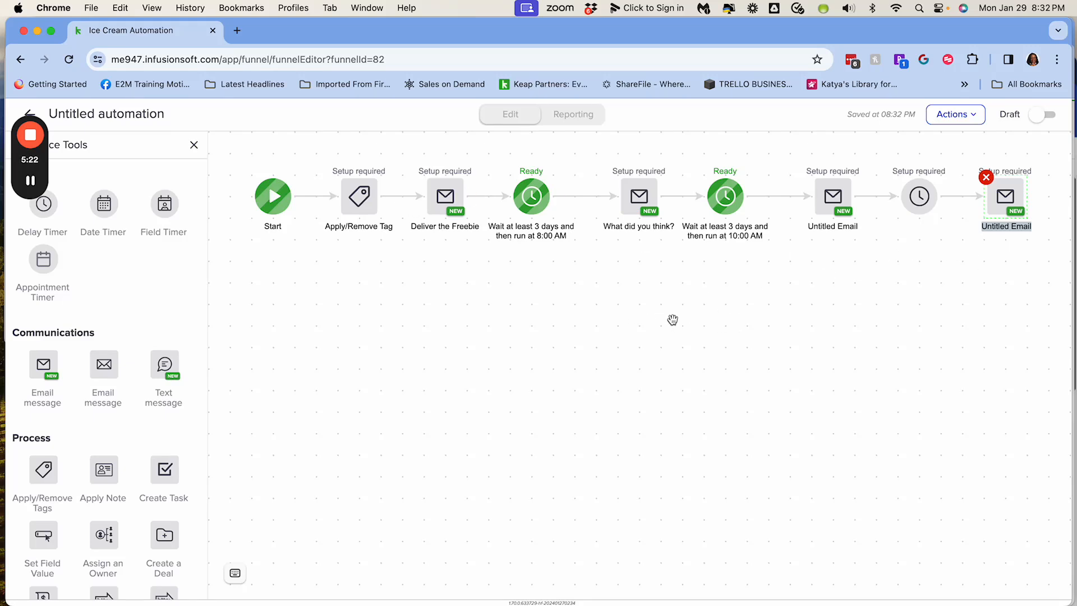
# Try a second row running right to left beneath the last email, alternating two unconfigured delay timers with two untitled new-style emails.
pyautogui.click(835, 298)
pyautogui.moveTo(835, 298); pyautogui.dragTo(399, 310)
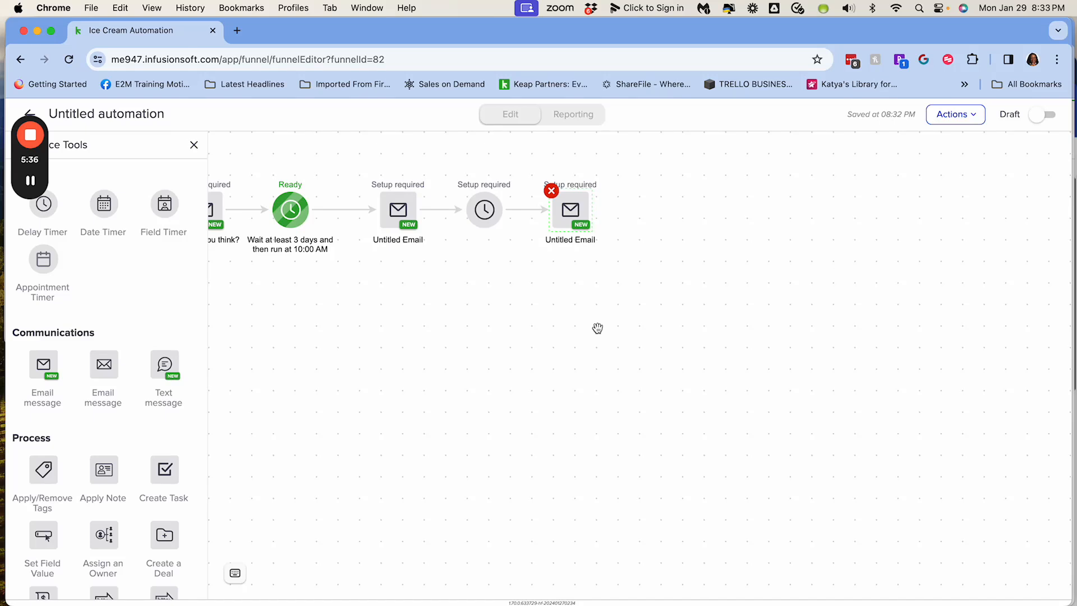
pyautogui.moveTo(544, 324); pyautogui.dragTo(959, 310)
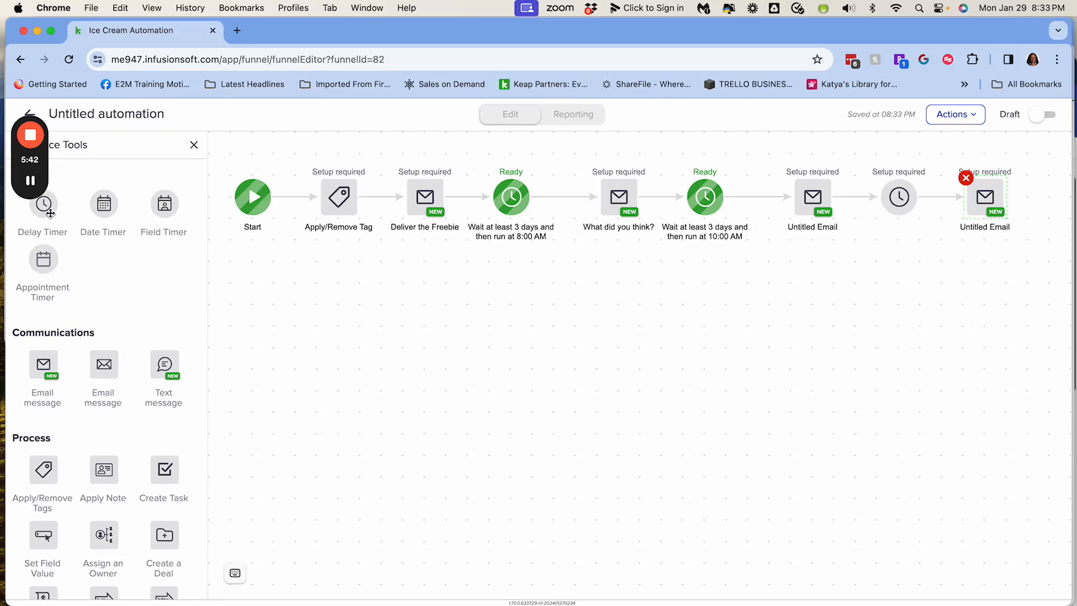
pyautogui.moveTo(48, 212); pyautogui.dragTo(970, 289)
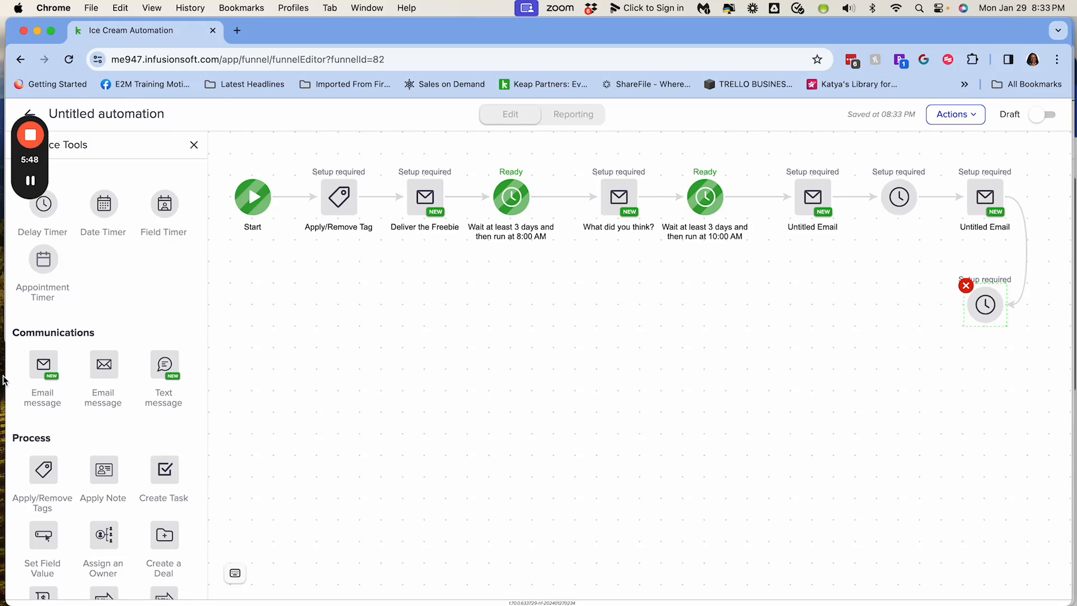
pyautogui.moveTo(40, 366); pyautogui.dragTo(899, 305)
pyautogui.moveTo(45, 203); pyautogui.dragTo(792, 305)
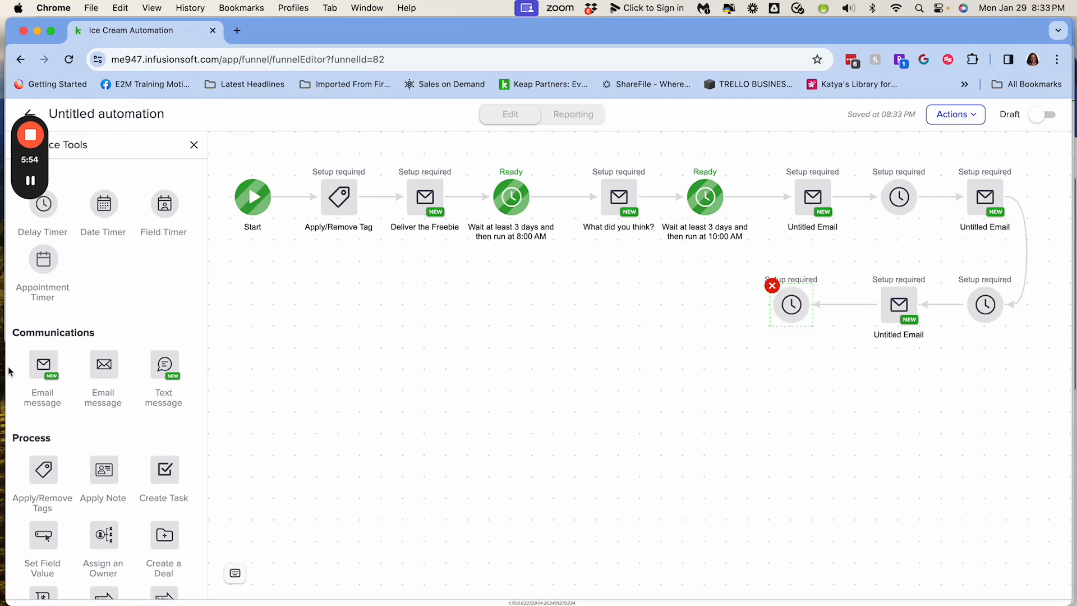
pyautogui.moveTo(43, 364); pyautogui.dragTo(683, 305)
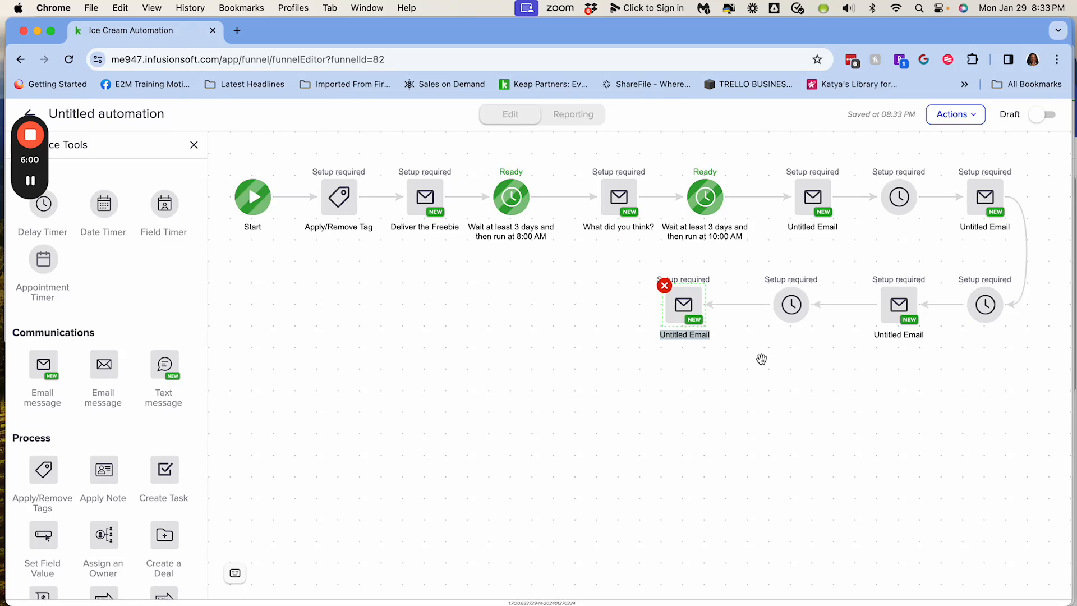
# Delete the two delay timers and two untitled emails of the right-to-left second row together.
pyautogui.keyDown('shift'); pyautogui.click(786, 309); pyautogui.keyUp('shift')
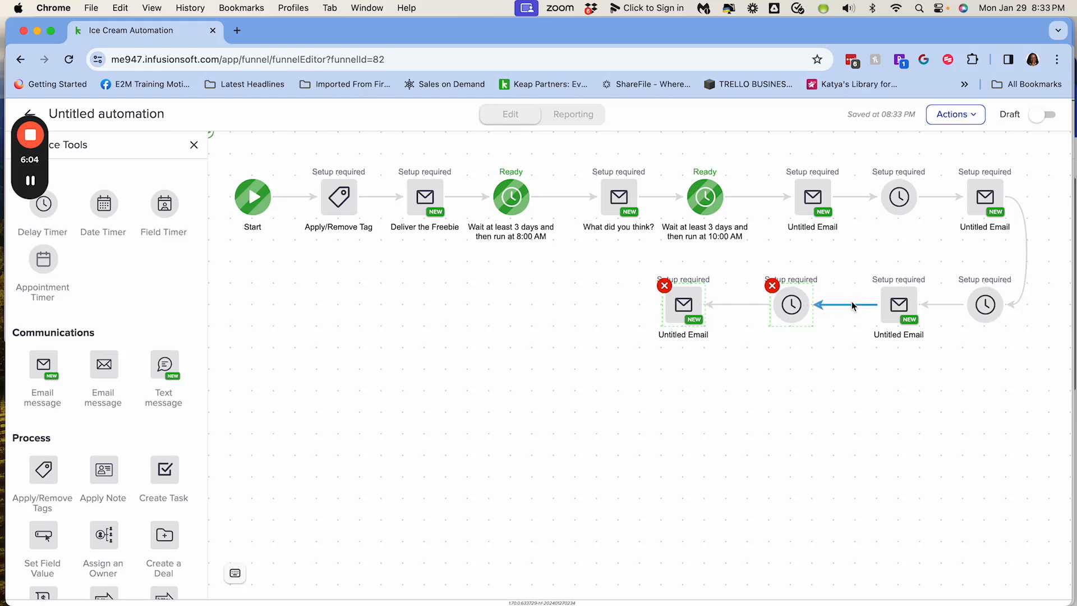
pyautogui.keyDown('shift'); pyautogui.click(892, 300); pyautogui.keyUp('shift')
pyautogui.keyDown('shift'); pyautogui.click(985, 305); pyautogui.keyUp('shift')
pyautogui.rightClick(985, 305)
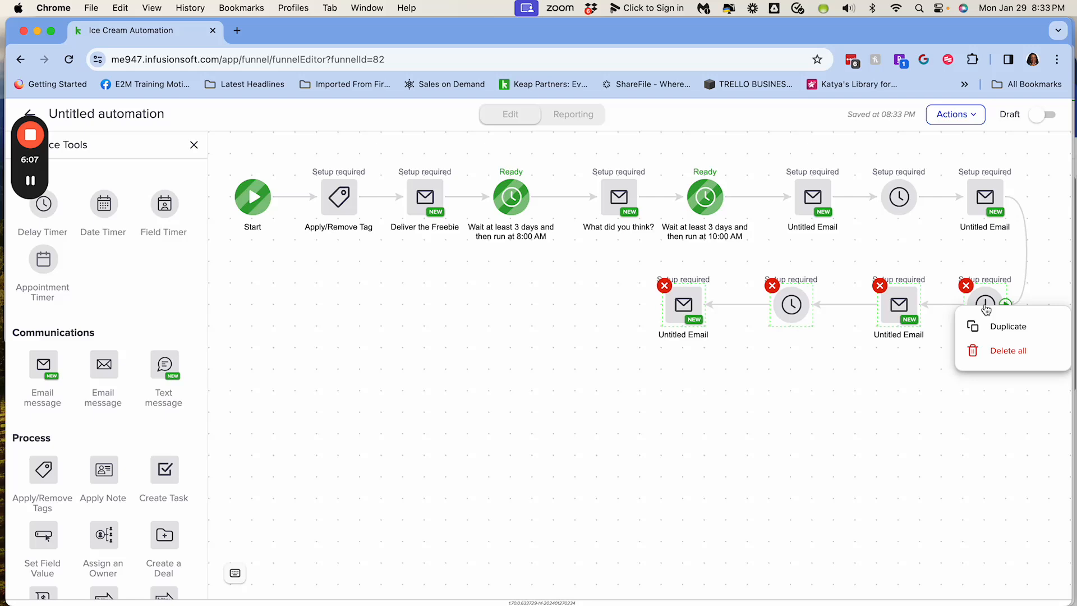
pyautogui.click(1009, 351)
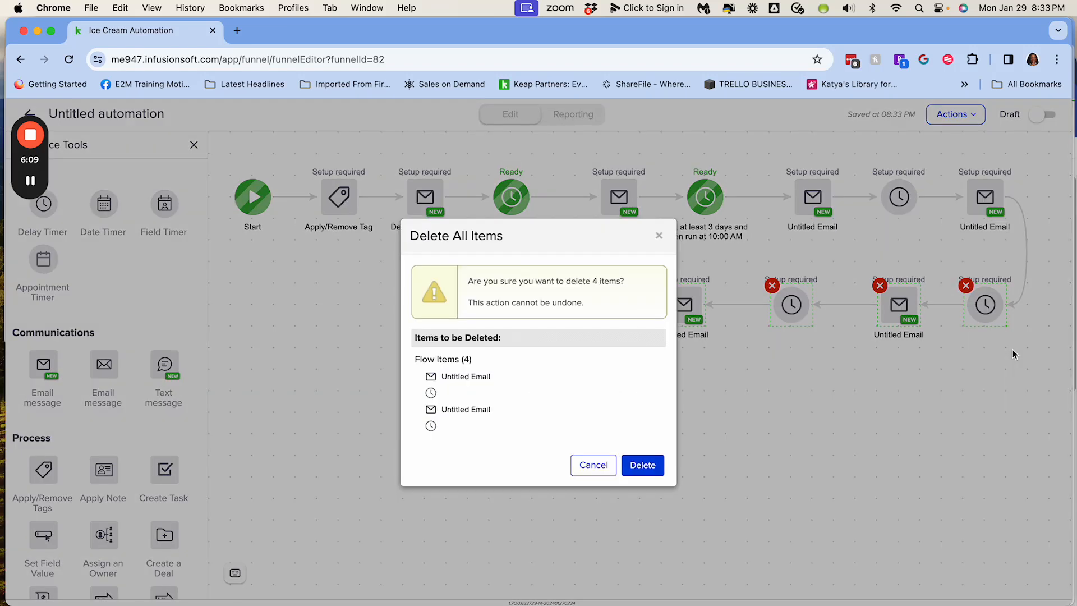
pyautogui.click(643, 465)
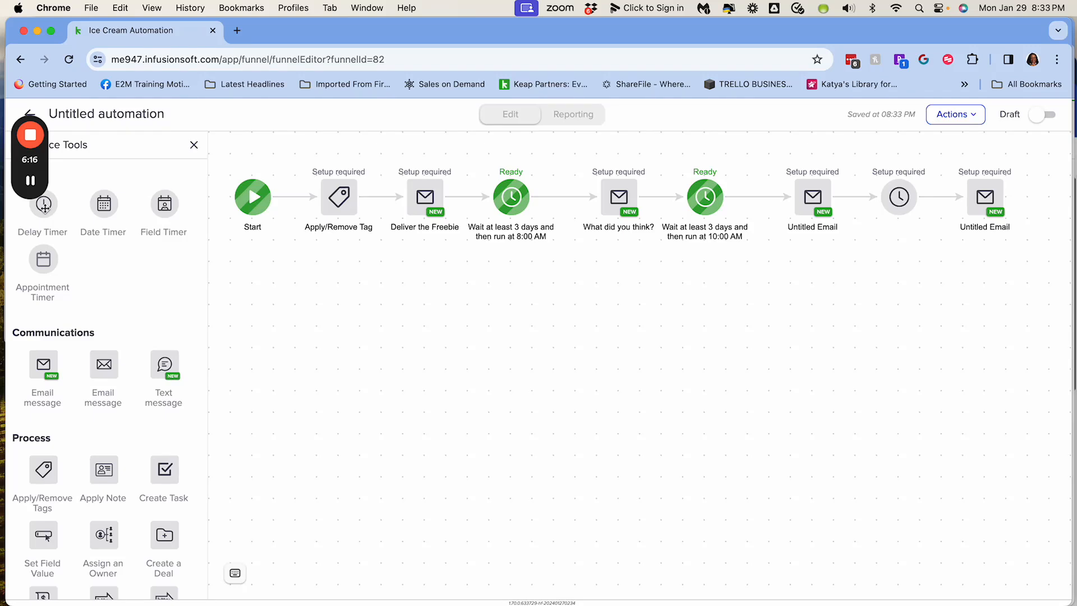
# Try a second row running left to right beneath the first, alternating three unconfigured delay timers with three untitled new-style emails.
pyautogui.moveTo(44, 205); pyautogui.dragTo(317, 322)
pyautogui.moveTo(44, 368); pyautogui.dragTo(413, 333)
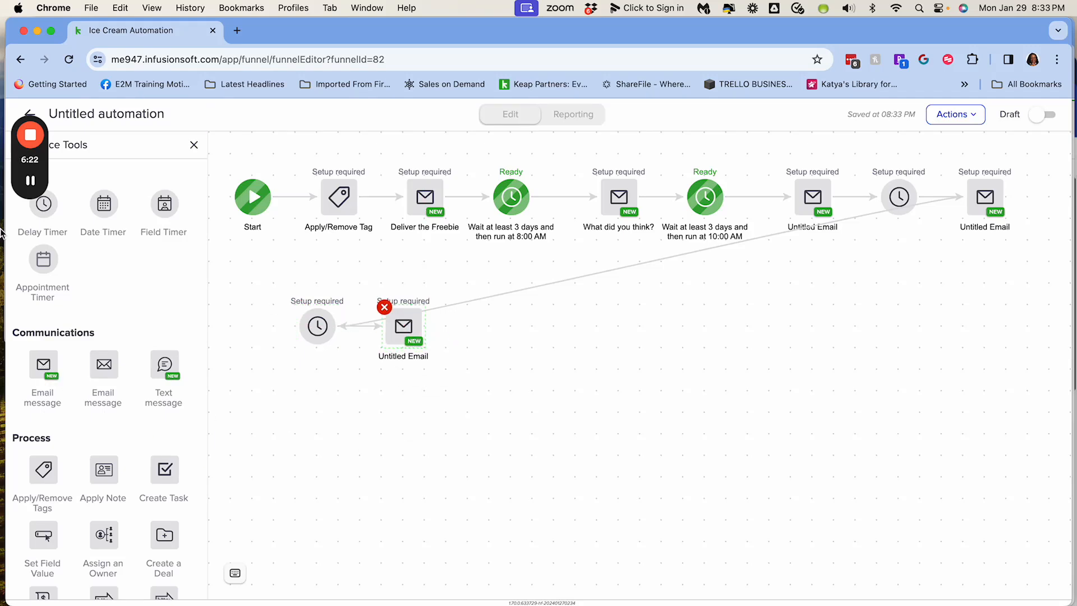
pyautogui.moveTo(55, 207); pyautogui.dragTo(481, 322)
pyautogui.moveTo(56, 365); pyautogui.dragTo(574, 327)
pyautogui.moveTo(51, 209); pyautogui.dragTo(663, 325)
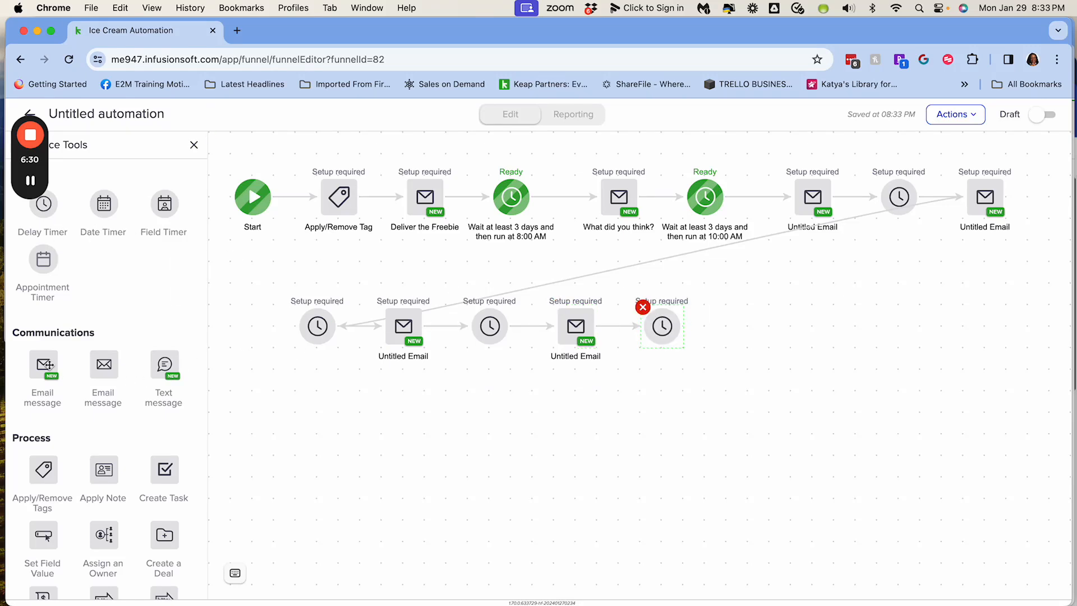
pyautogui.moveTo(49, 366); pyautogui.dragTo(744, 325)
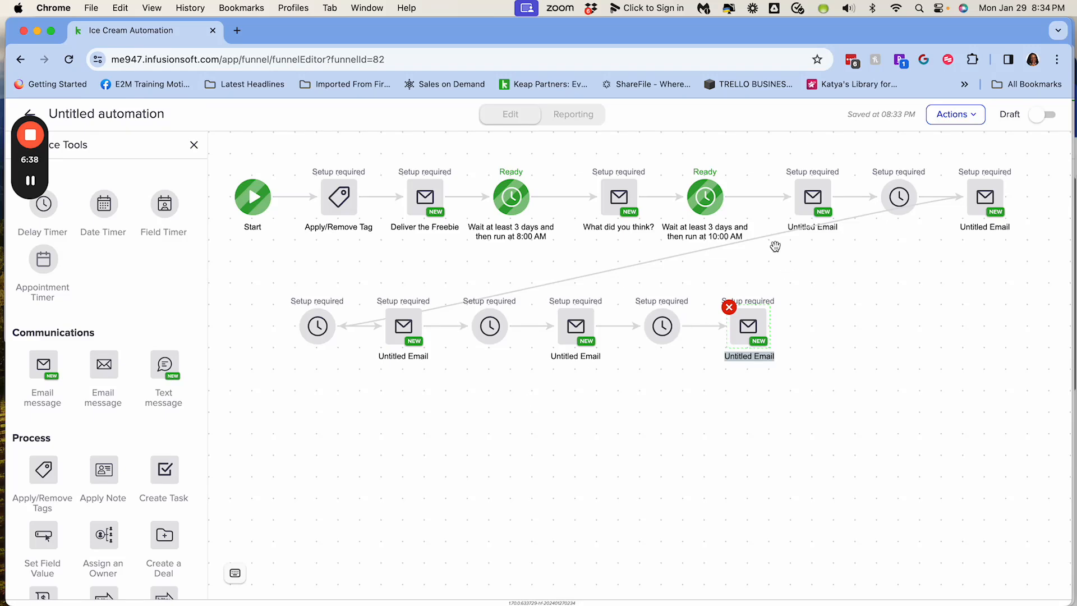
# Delete all six delay timers and untitled emails of the left-to-right second row together.
pyautogui.moveTo(891, 198)
pyautogui.moveTo(325, 345)
pyautogui.moveTo(565, 334)
pyautogui.moveTo(747, 349)
pyautogui.keyDown('shift'); pyautogui.click(659, 331); pyautogui.keyUp('shift')
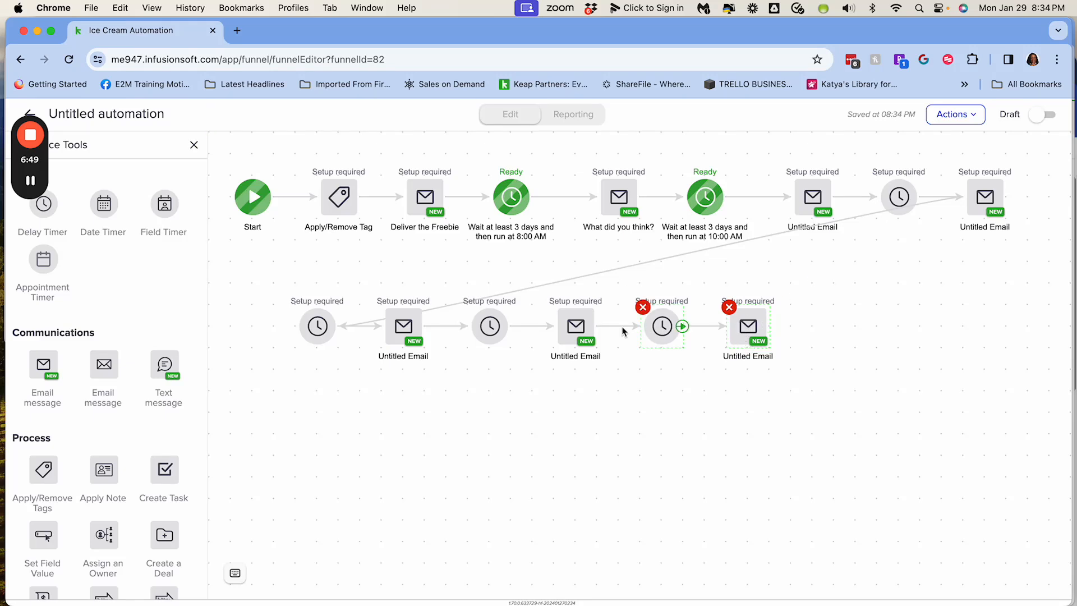
pyautogui.keyDown('shift'); pyautogui.click(585, 330); pyautogui.keyUp('shift')
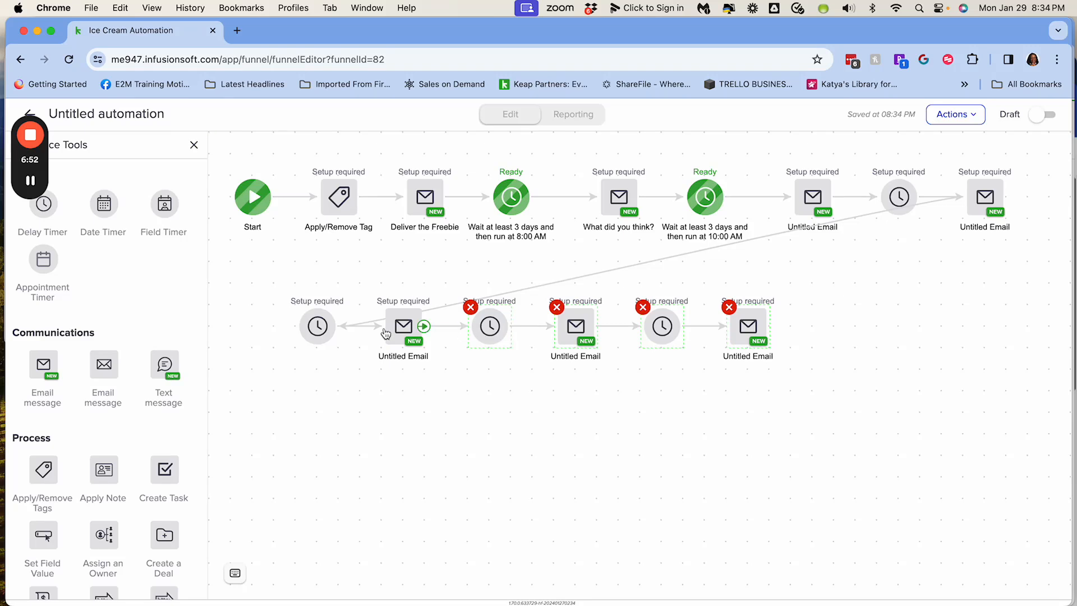
pyautogui.keyDown('shift'); pyautogui.click(403, 326); pyautogui.keyUp('shift')
pyautogui.keyDown('shift'); pyautogui.click(317, 327); pyautogui.keyUp('shift')
pyautogui.rightClick(316, 327)
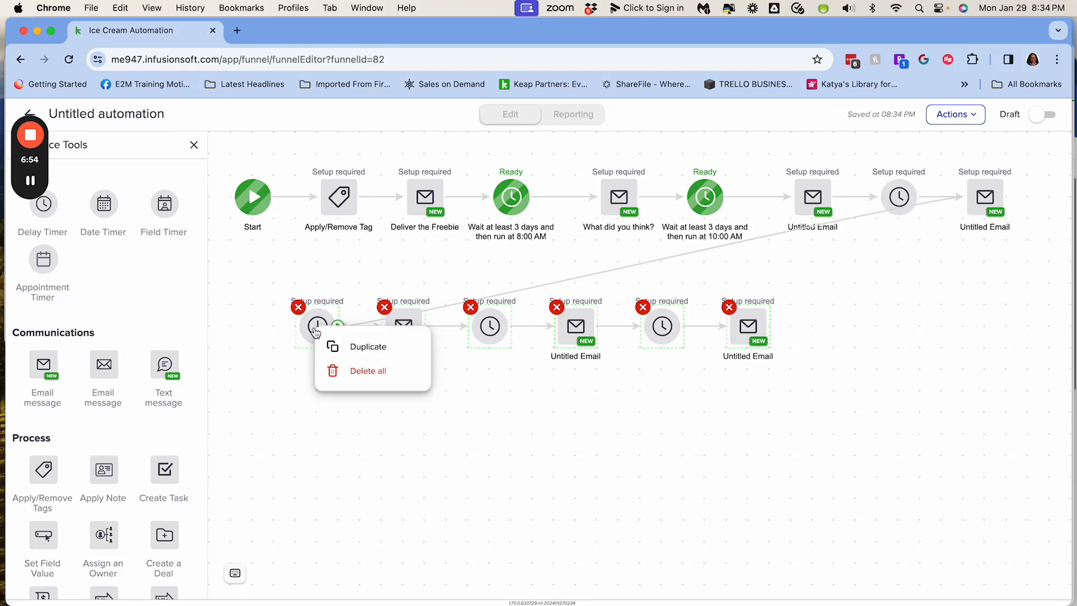
pyautogui.click(365, 371)
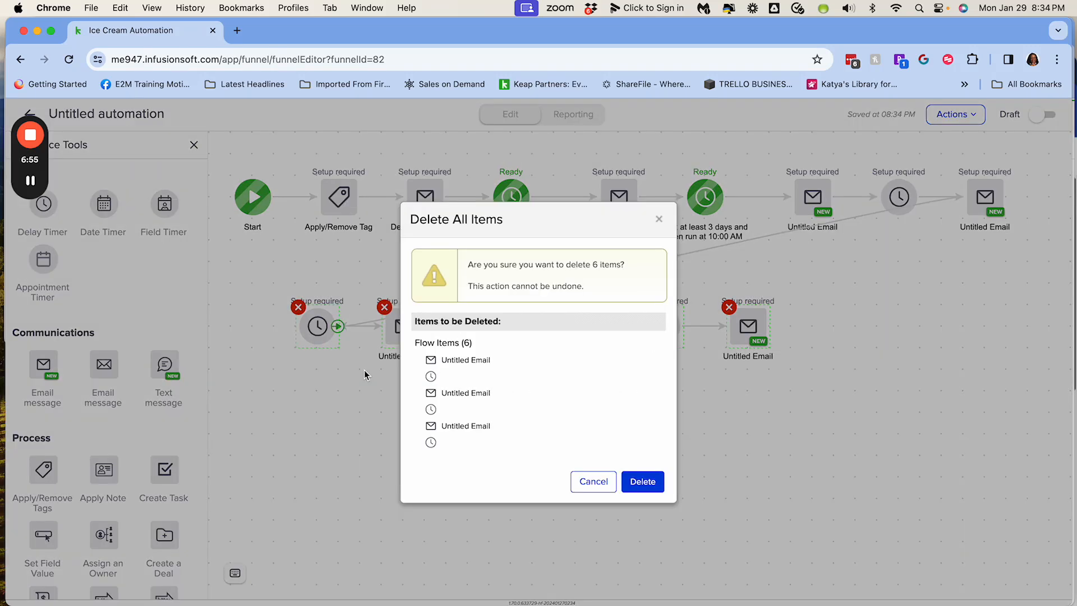
pyautogui.click(653, 487)
# Continue the sequence below the first row in a staggered zigzag of five unconfigured delay timers alternating with four untitled new-style emails.
pyautogui.moveTo(43, 210); pyautogui.dragTo(296, 305)
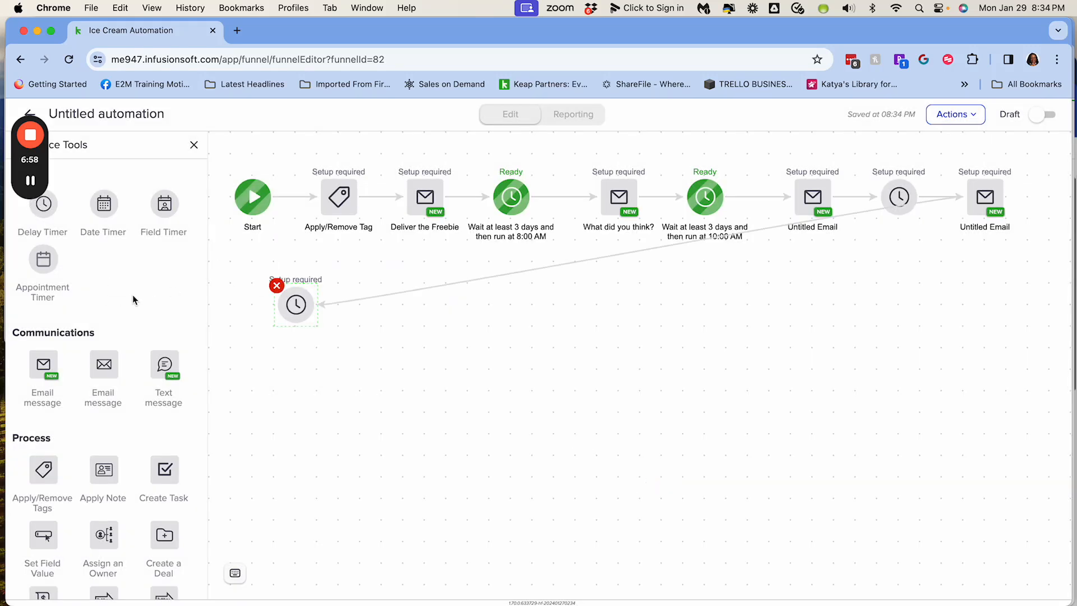
pyautogui.moveTo(49, 355); pyautogui.dragTo(318, 499)
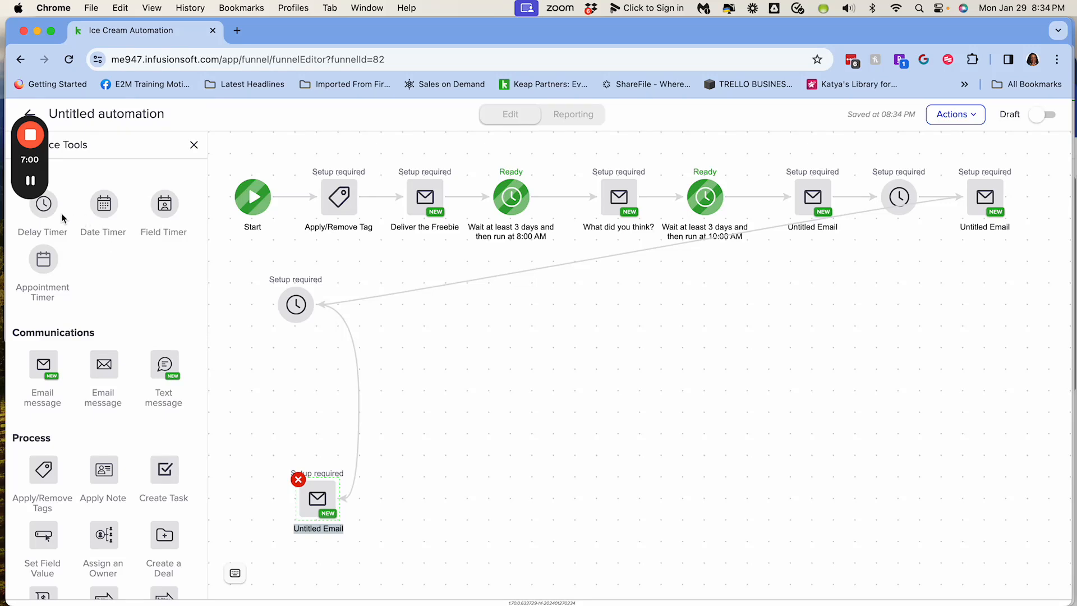
pyautogui.moveTo(51, 209); pyautogui.dragTo(447, 445)
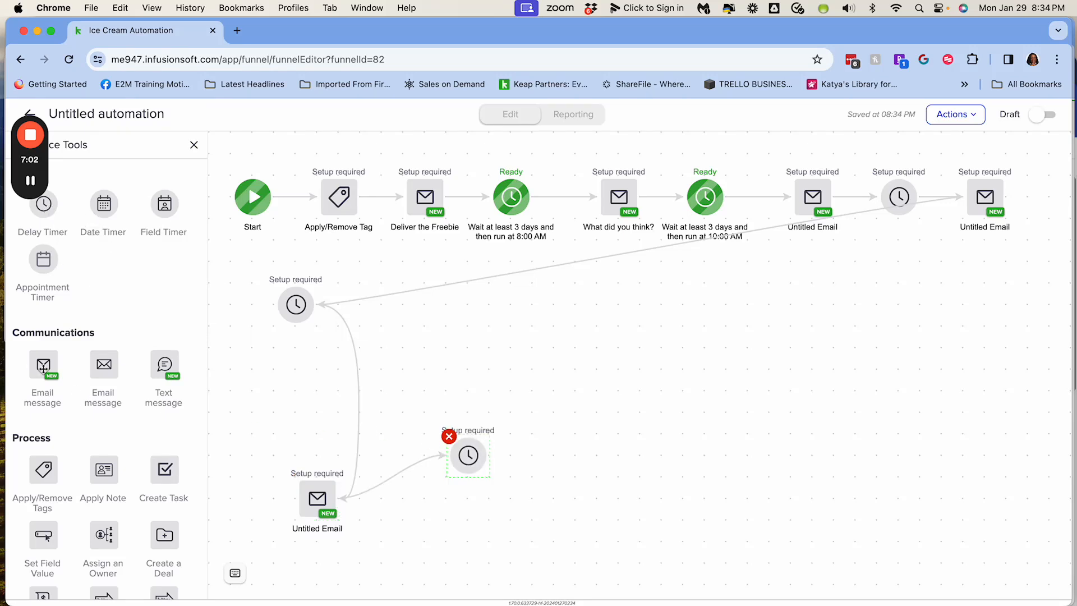
pyautogui.moveTo(43, 366); pyautogui.dragTo(533, 369)
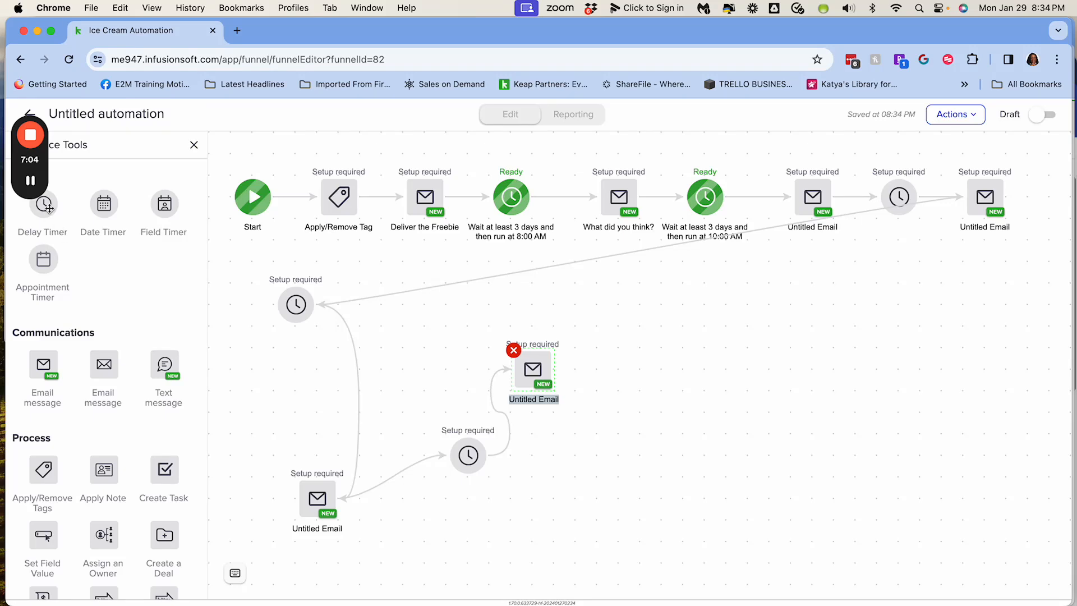
pyautogui.moveTo(45, 206); pyautogui.dragTo(641, 306)
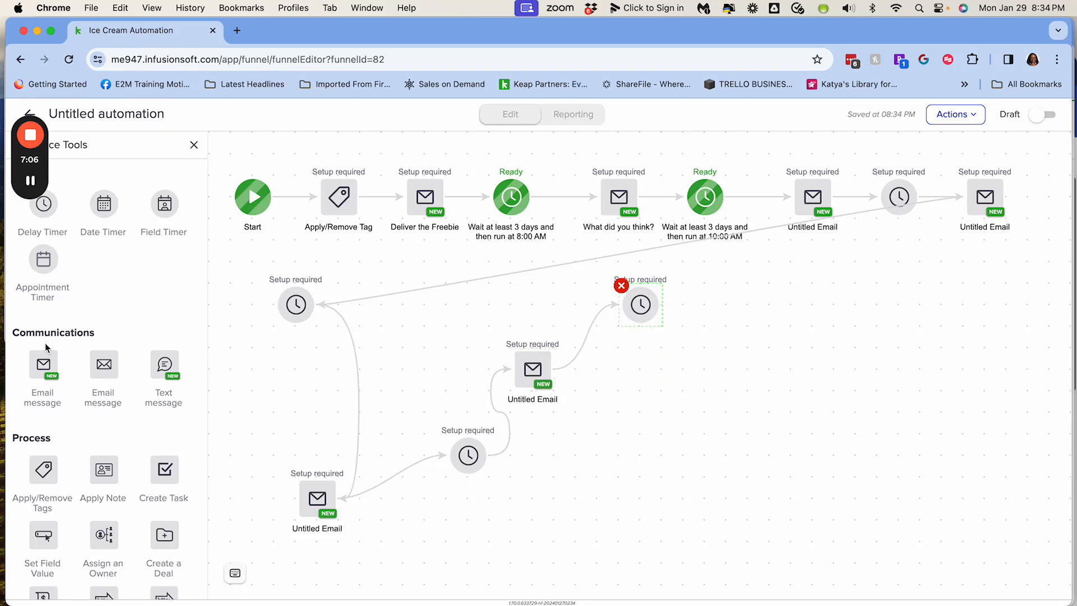
pyautogui.moveTo(44, 366); pyautogui.dragTo(685, 414)
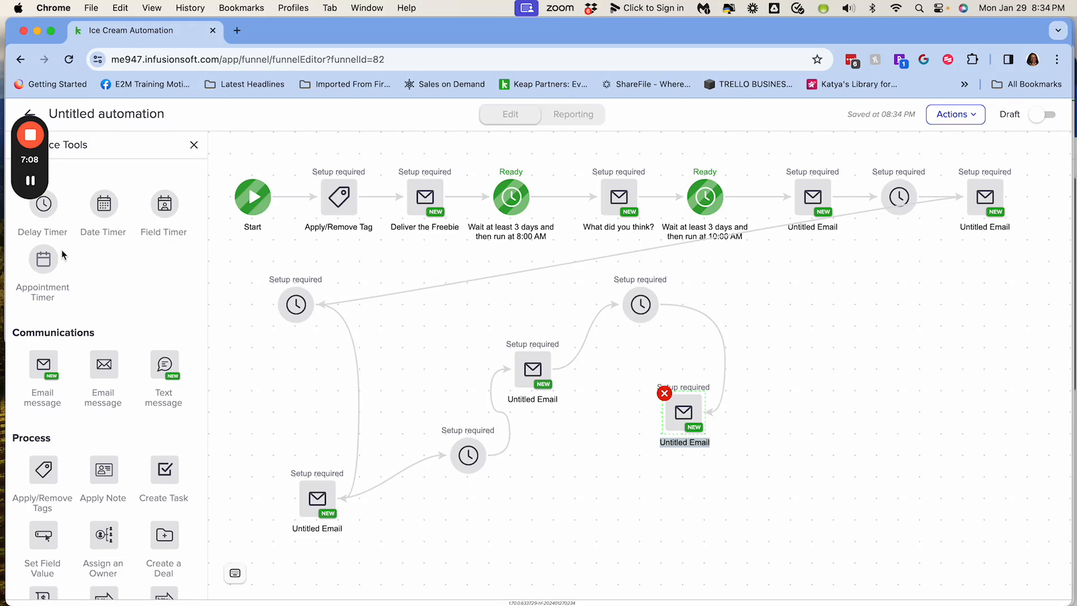
pyautogui.moveTo(44, 208); pyautogui.dragTo(770, 519)
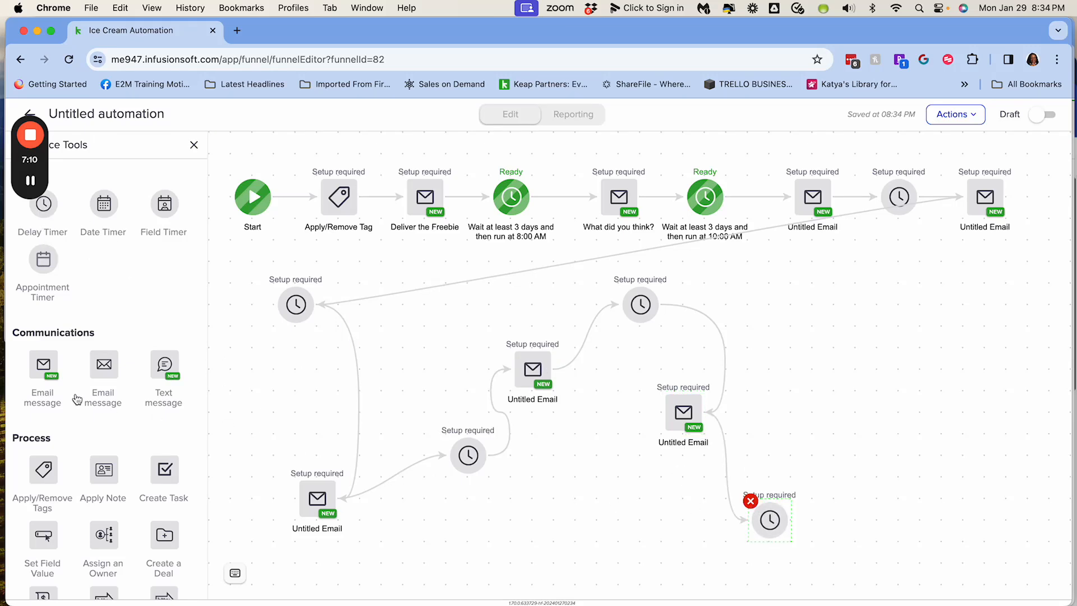
pyautogui.moveTo(52, 371); pyautogui.dragTo(900, 435)
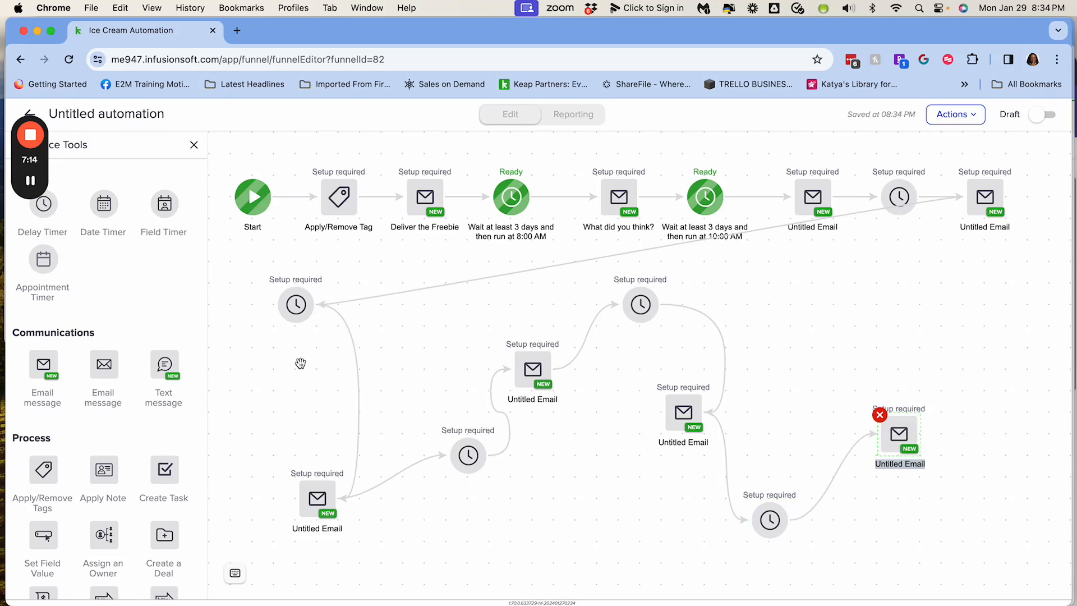
pyautogui.moveTo(44, 205); pyautogui.dragTo(964, 326)
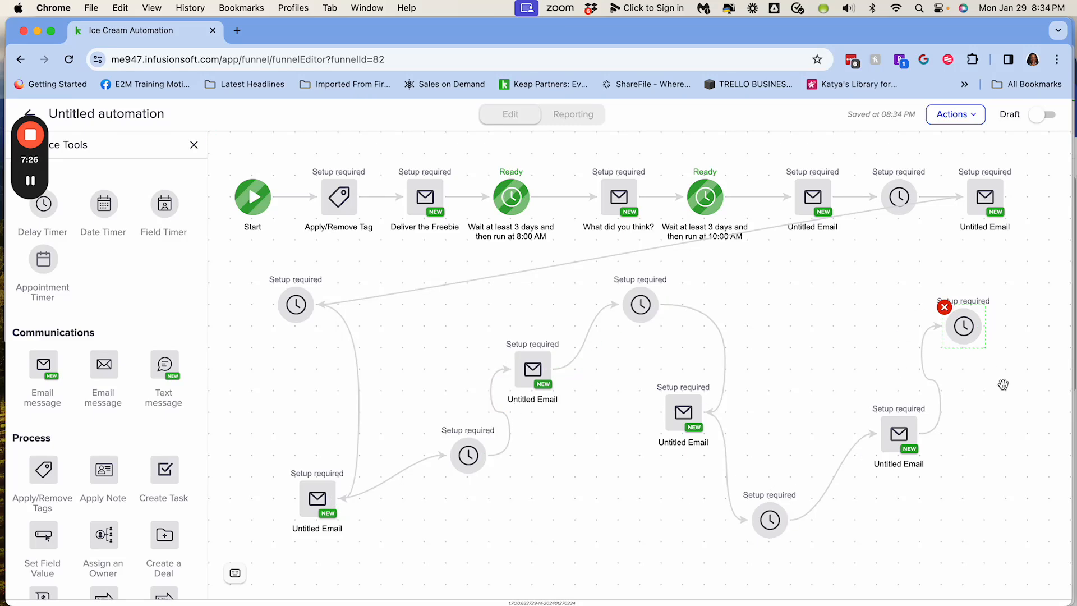
# Replace the zigzag's upper untitled email between two delay timers with a text message, and connect it to the following delay timer.
pyautogui.rightClick(531, 370)
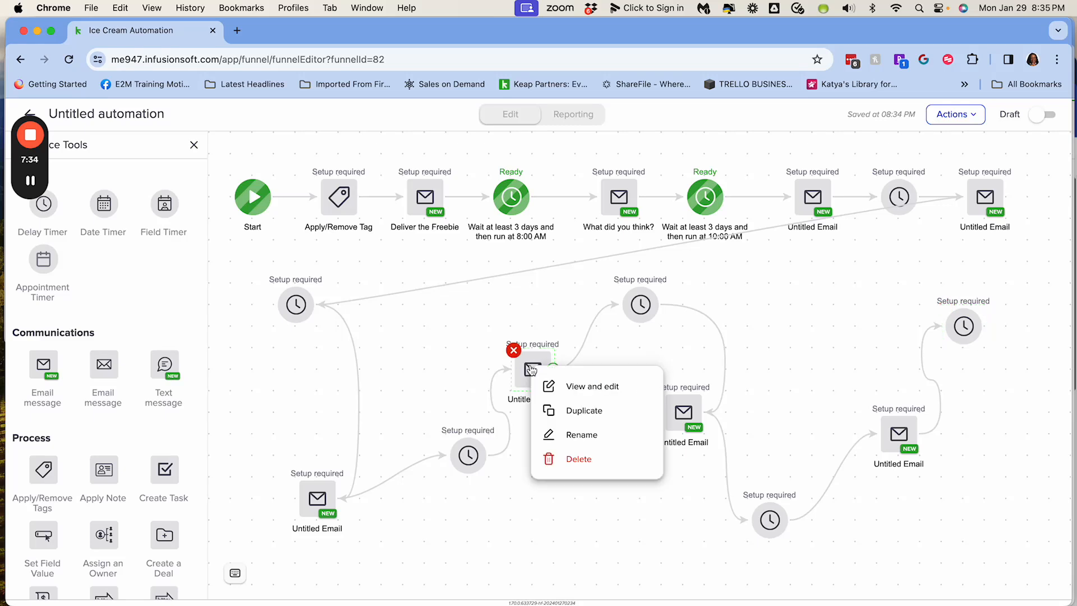
pyautogui.click(590, 459)
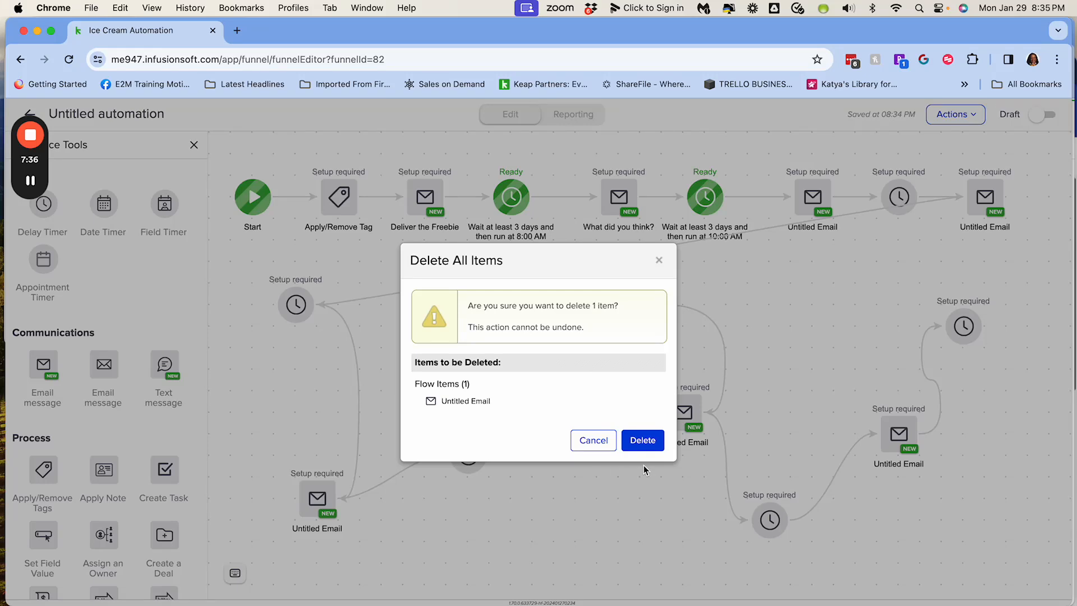
pyautogui.click(643, 440)
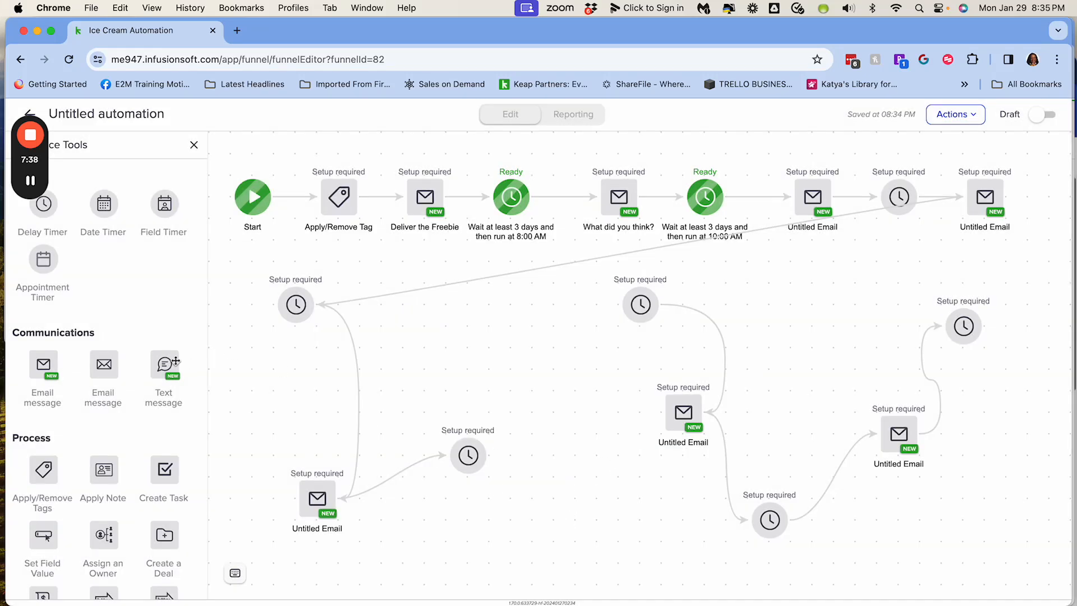
pyautogui.moveTo(162, 364); pyautogui.dragTo(527, 347)
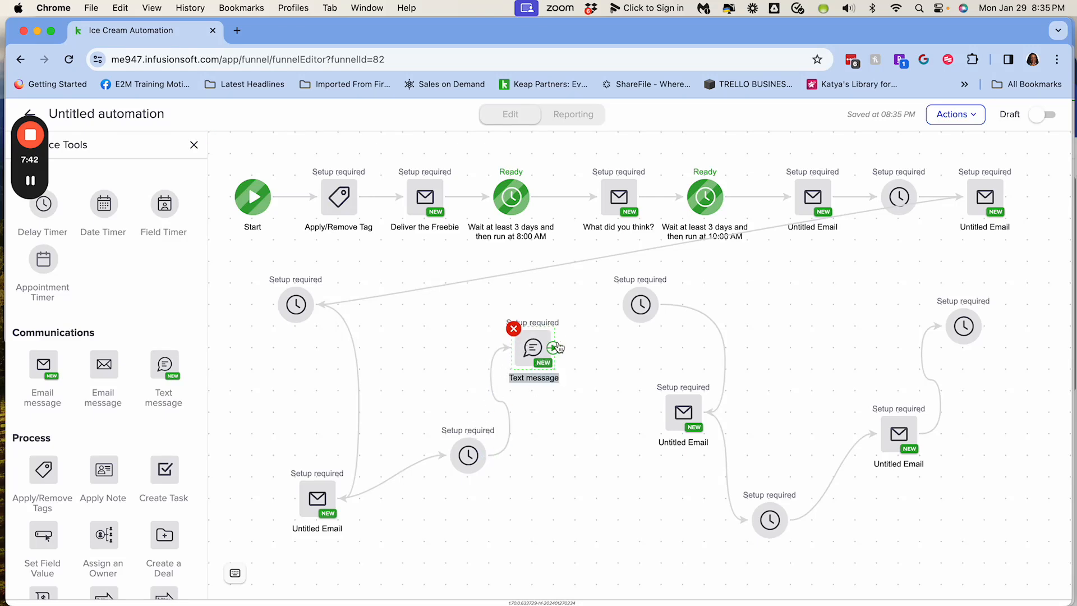
pyautogui.moveTo(555, 349); pyautogui.dragTo(634, 308)
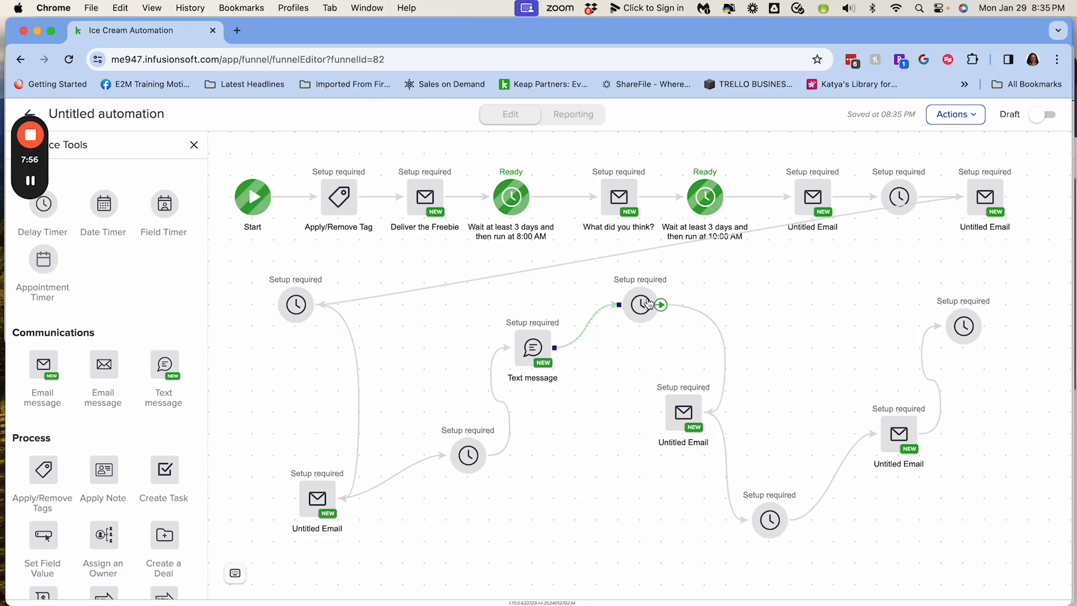
# Straighten the zigzag into an evenly spaced left-to-right second row of delay timers, untitled emails and the text message.
pyautogui.moveTo(648, 303); pyautogui.dragTo(713, 303)
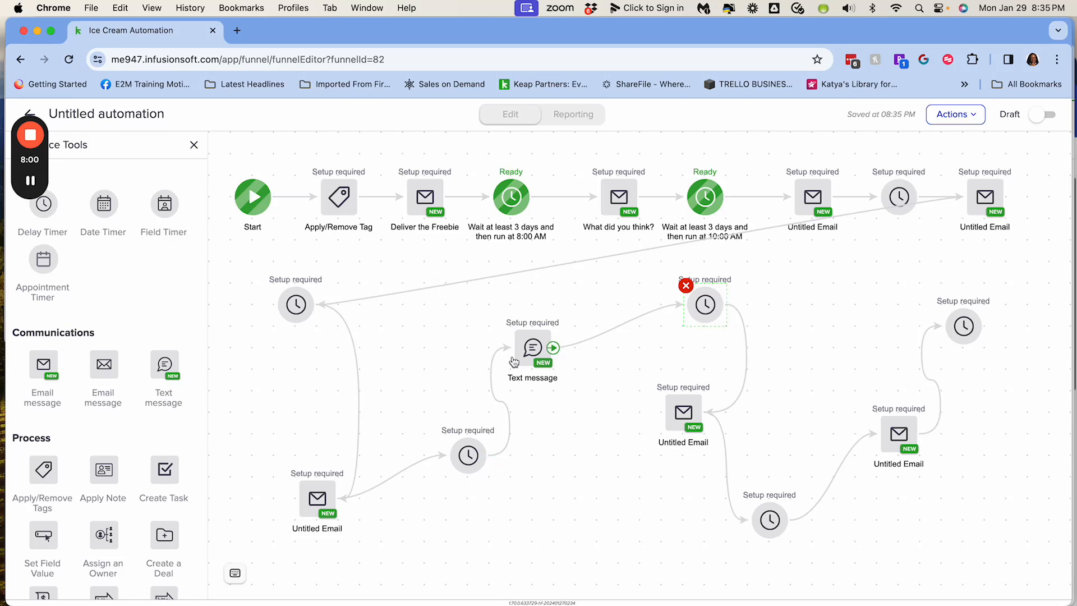
pyautogui.moveTo(295, 306); pyautogui.dragTo(303, 332)
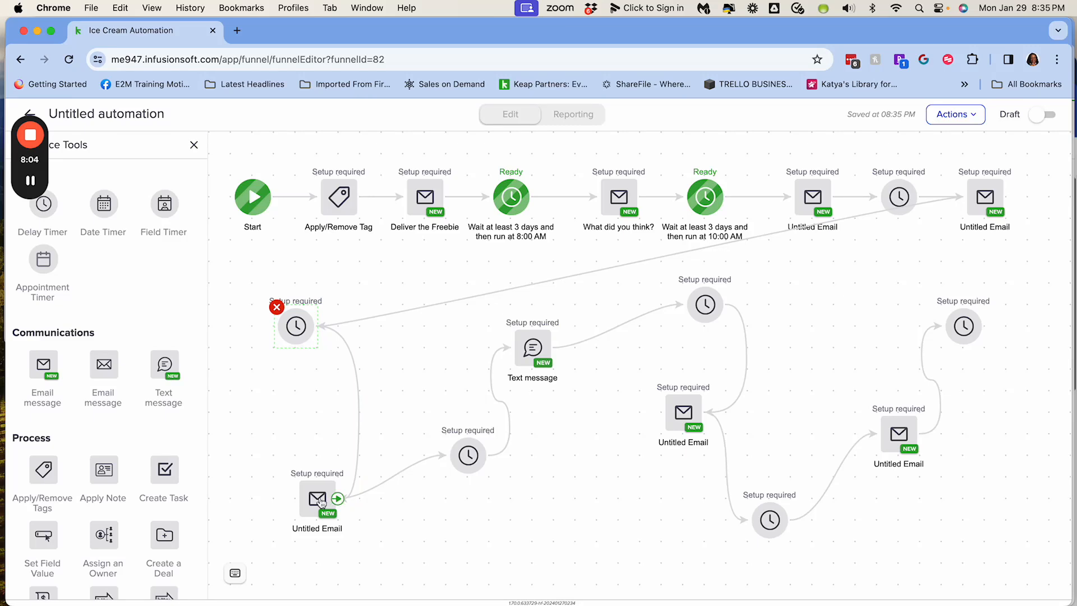
pyautogui.moveTo(317, 487); pyautogui.dragTo(382, 336)
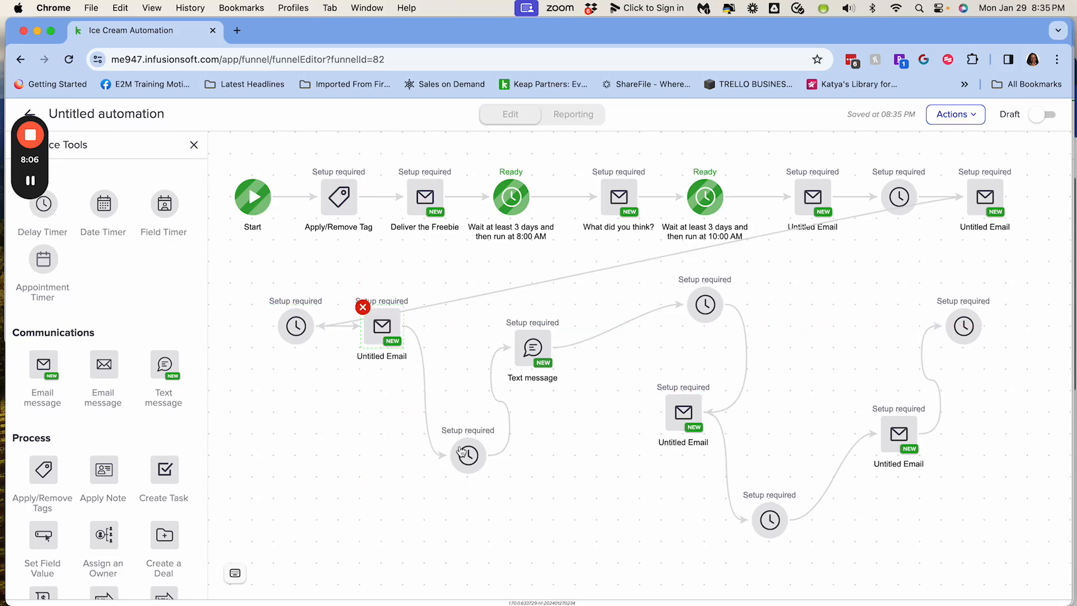
pyautogui.moveTo(468, 455); pyautogui.dragTo(465, 337)
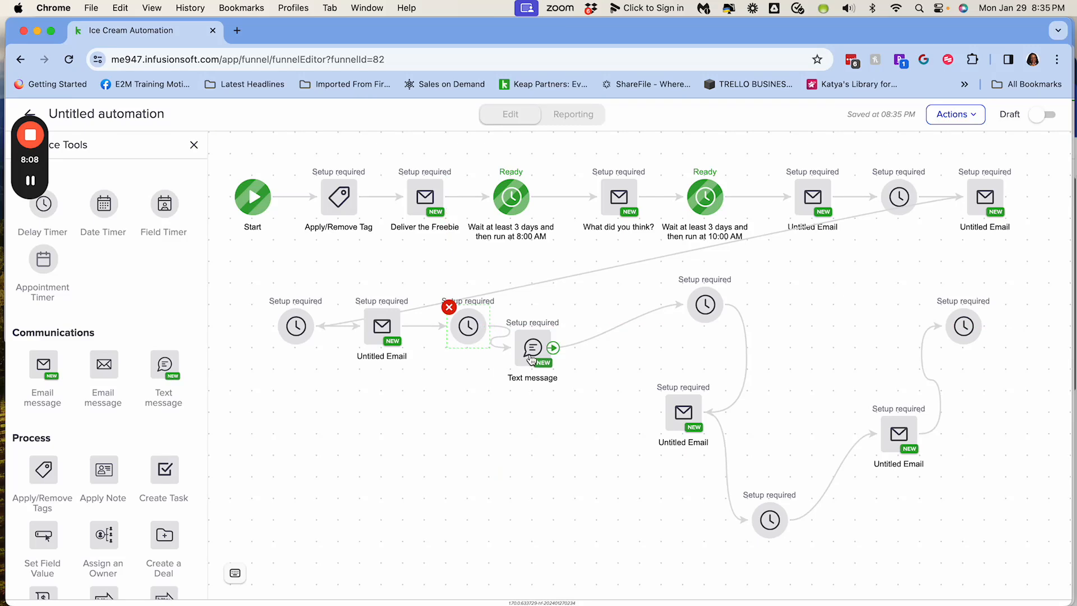
pyautogui.moveTo(533, 348); pyautogui.dragTo(555, 328)
pyautogui.moveTo(704, 305); pyautogui.dragTo(640, 328)
pyautogui.moveTo(684, 415); pyautogui.dragTo(726, 335)
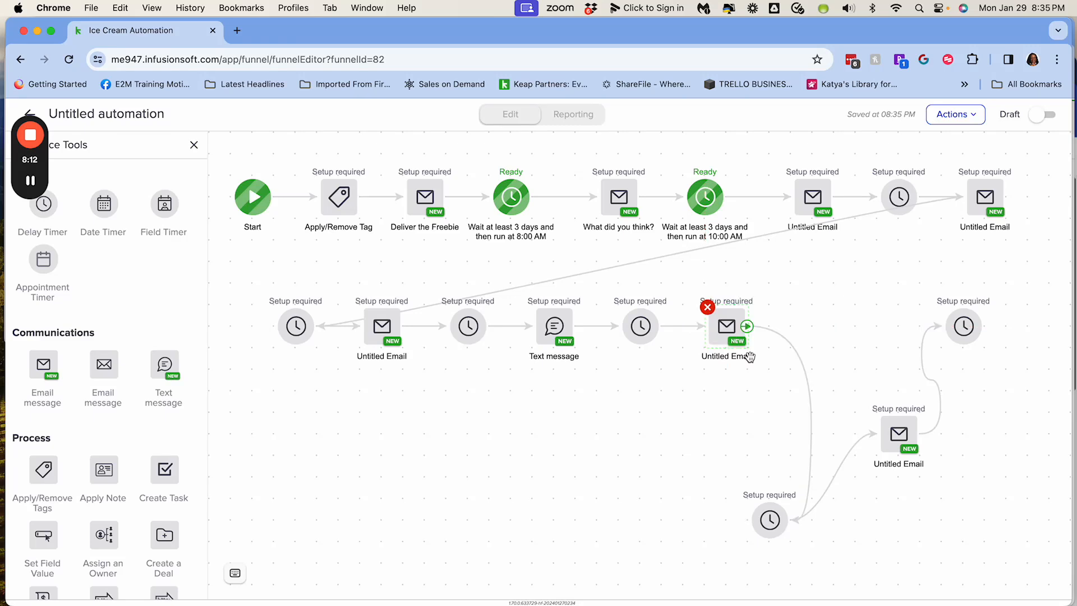
pyautogui.moveTo(770, 521); pyautogui.dragTo(813, 324)
pyautogui.click(899, 436)
pyautogui.moveTo(891, 331); pyautogui.dragTo(981, 331)
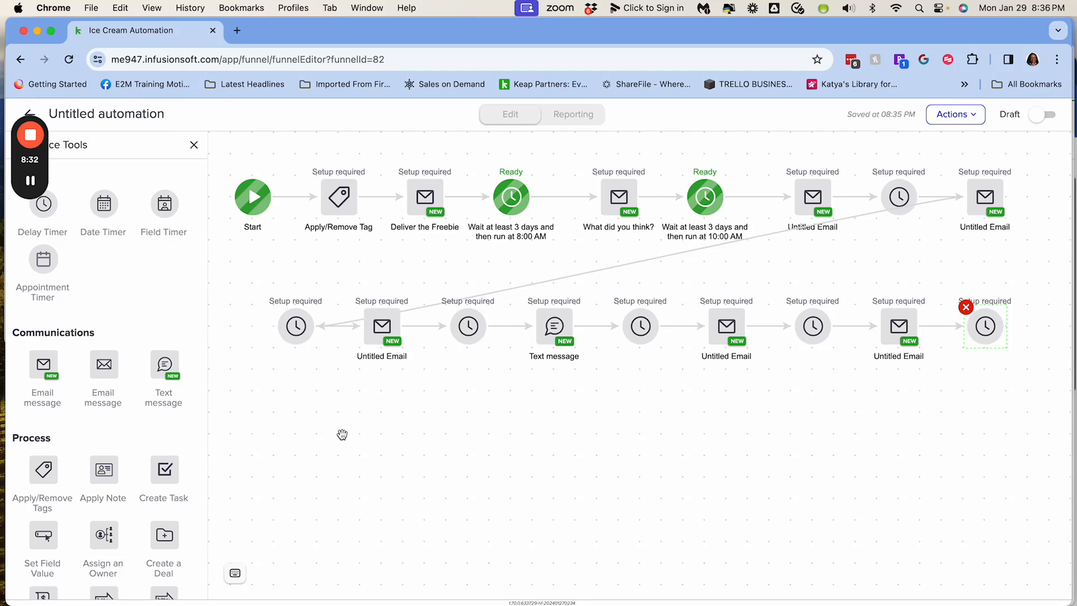
# Add a new-style email beneath the text message, and remove its link to the last timer and the text message's outgoing link.
pyautogui.moveTo(44, 365); pyautogui.dragTo(542, 401)
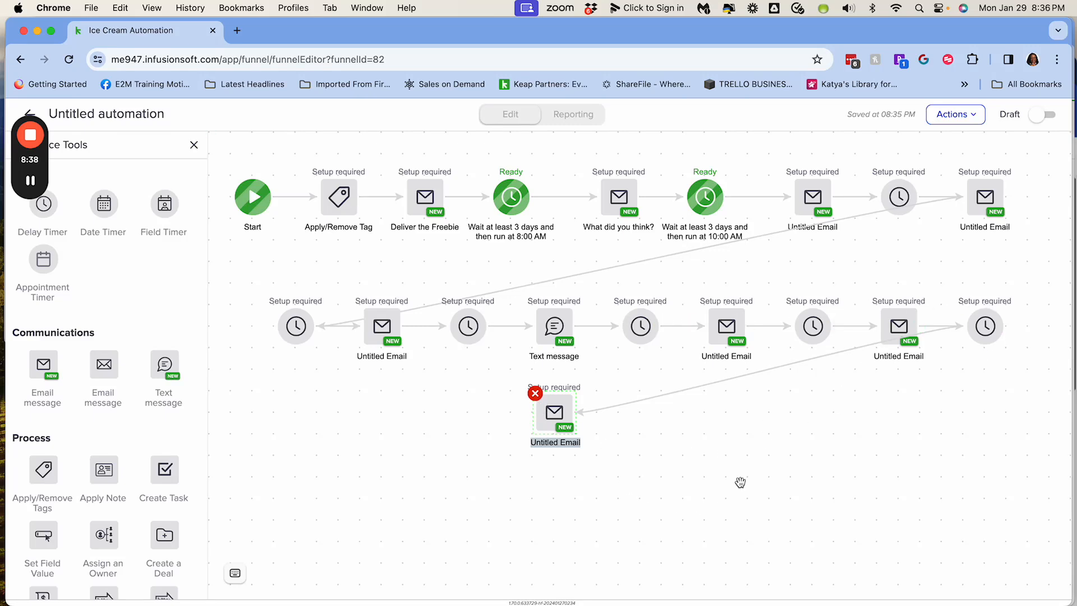
pyautogui.click(642, 403)
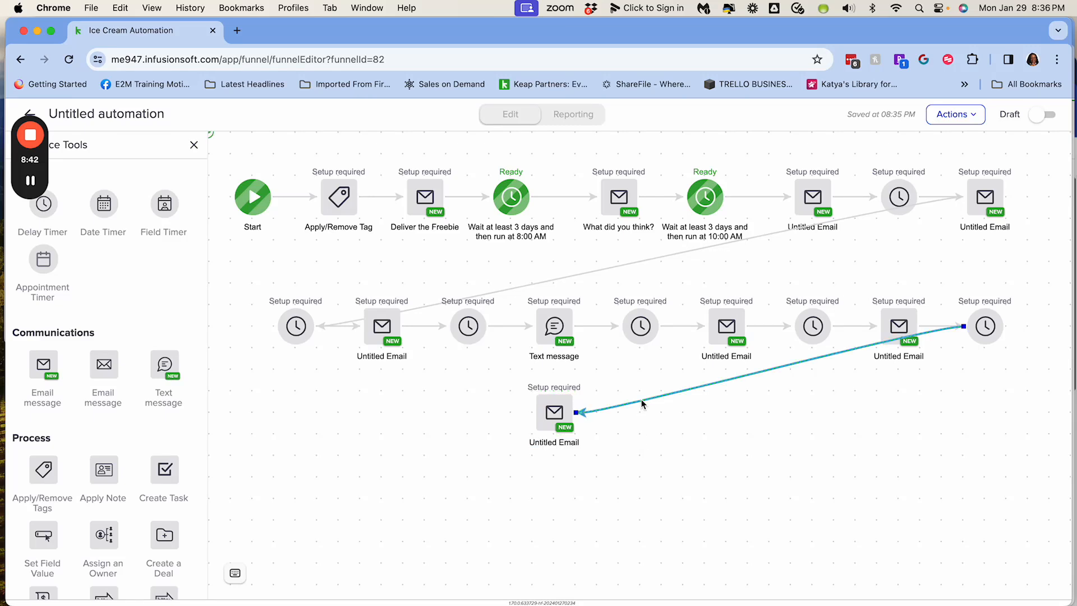
pyautogui.press('BackSpace')
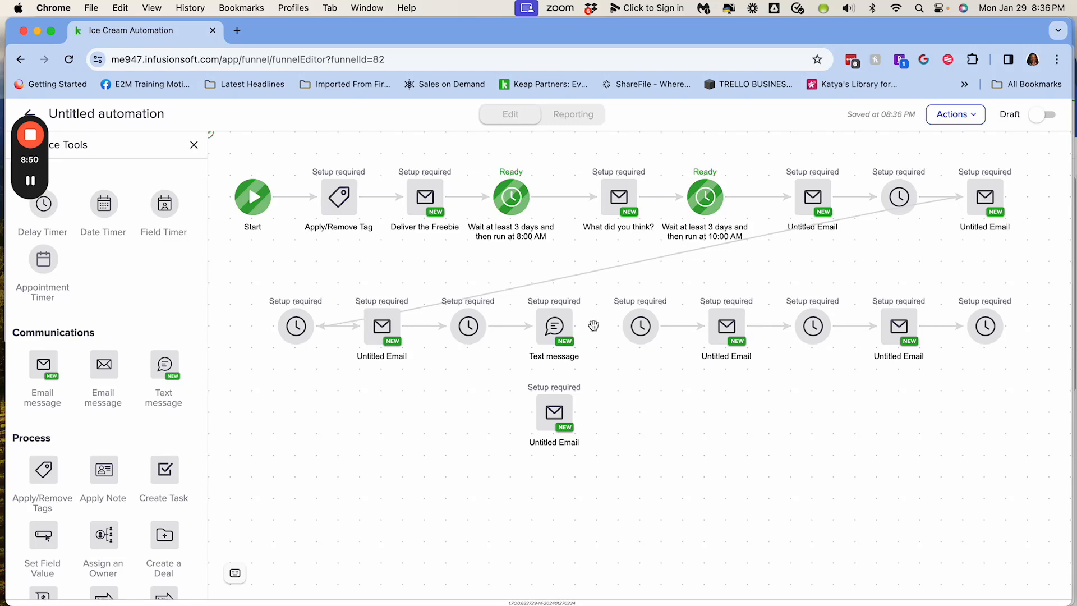
pyautogui.press('BackSpace')
# Make room between the text message and the following delay timer, then place the new untitled email there and connect it in line.
pyautogui.moveTo(554, 329); pyautogui.dragTo(533, 328)
pyautogui.moveTo(636, 332); pyautogui.dragTo(658, 332)
pyautogui.moveTo(551, 415); pyautogui.dragTo(595, 329)
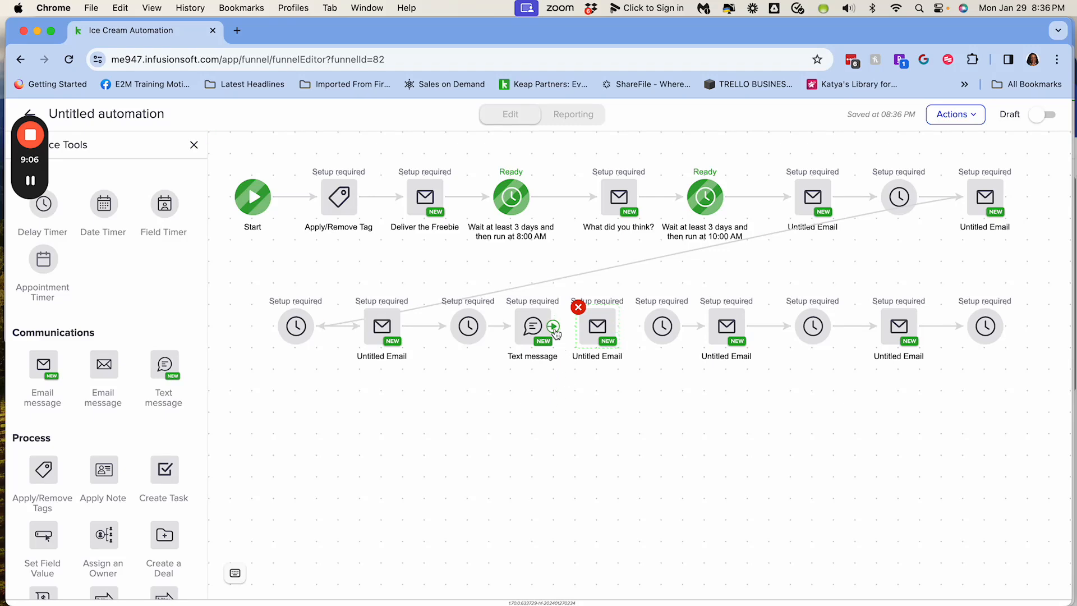
pyautogui.moveTo(554, 326); pyautogui.dragTo(662, 326)
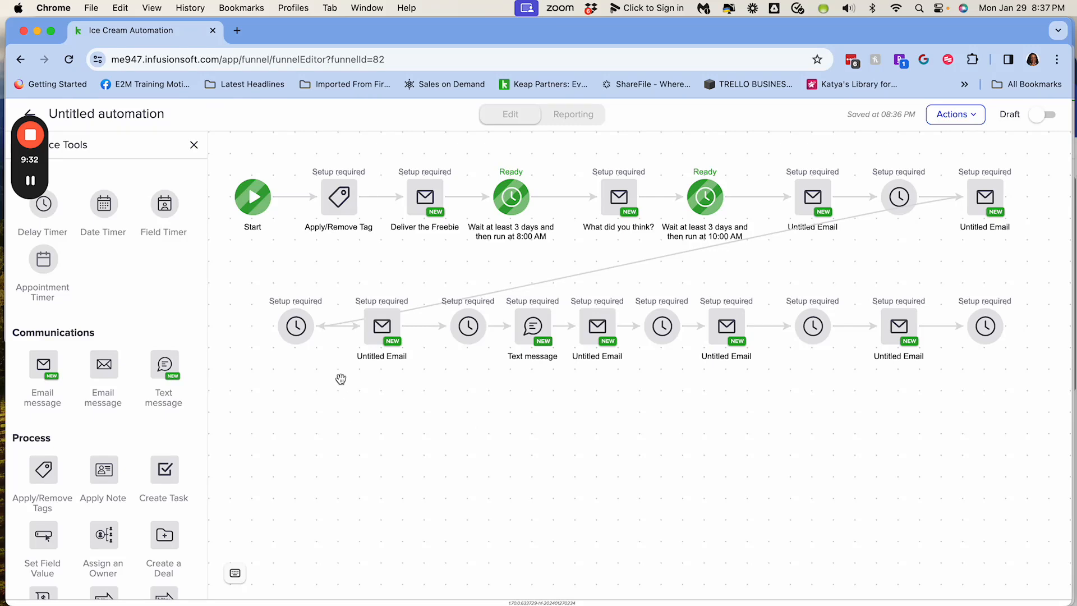
# Try moving the second row's first untitled email below the row, and return it to its place in line.
pyautogui.moveTo(381, 348)
pyautogui.moveTo(378, 329); pyautogui.dragTo(373, 393)
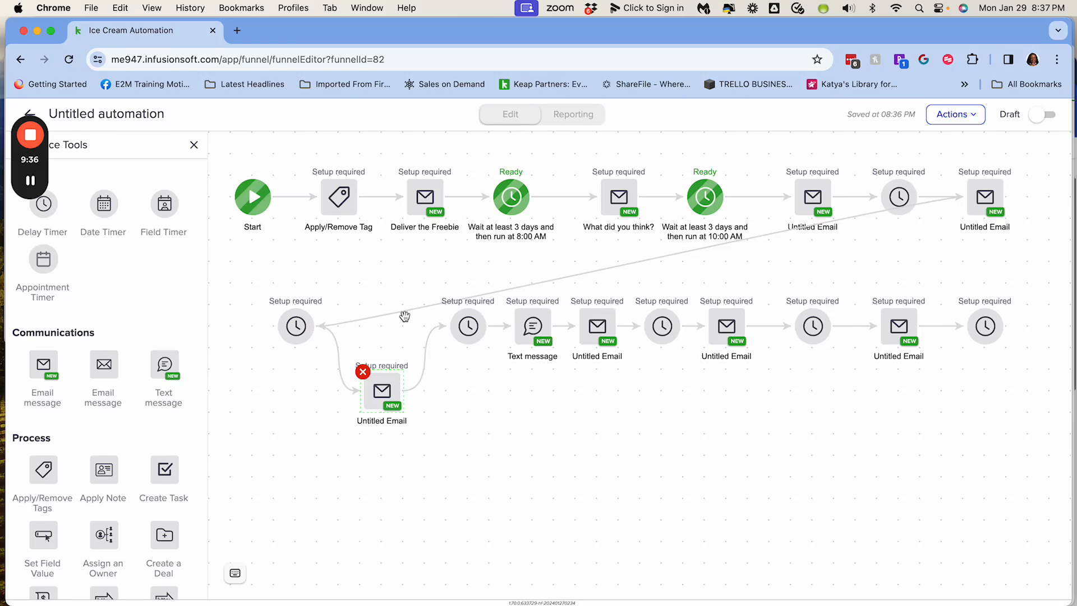
pyautogui.moveTo(381, 402)
pyautogui.moveTo(381, 393); pyautogui.dragTo(384, 330)
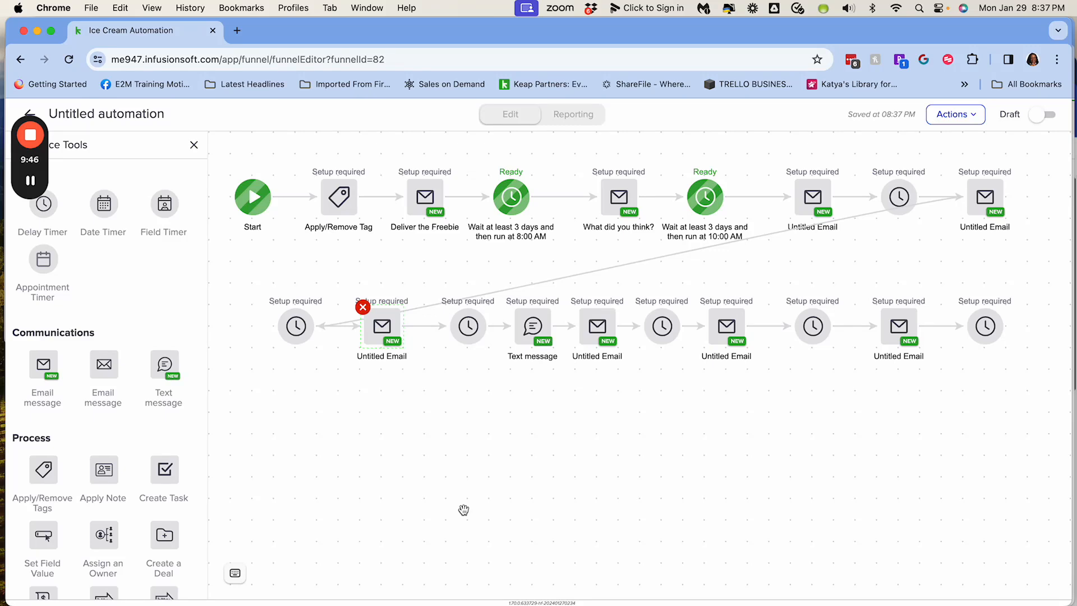
# Add an unconfigured Create Task step below the start of the second row, following the last delay timer.
pyautogui.moveTo(381, 351)
pyautogui.moveTo(531, 339)
pyautogui.moveTo(162, 471); pyautogui.dragTo(318, 455)
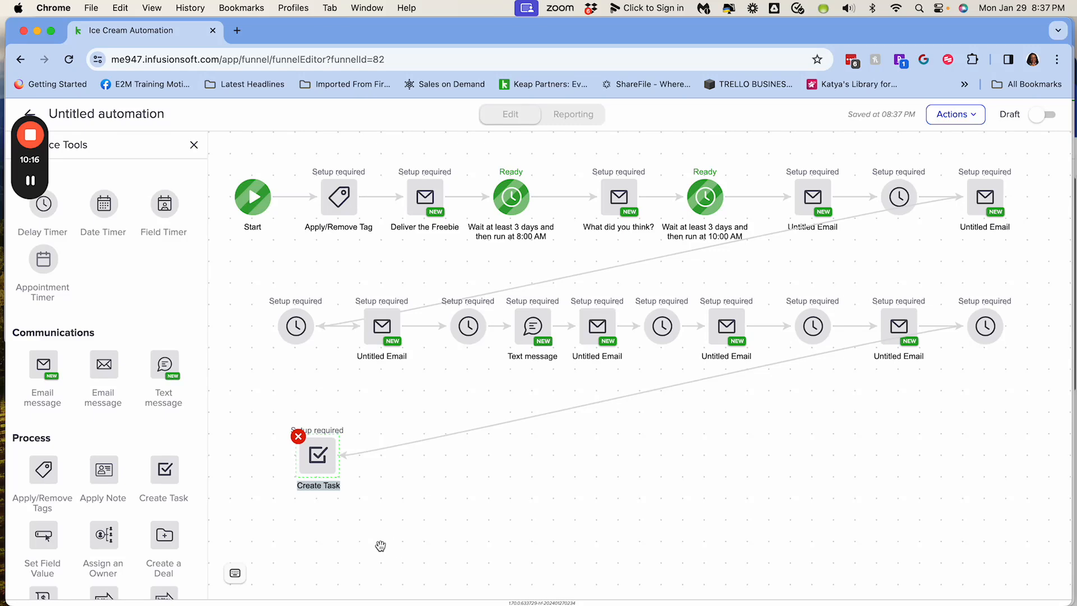
pyautogui.scroll(-4, 146, 467)
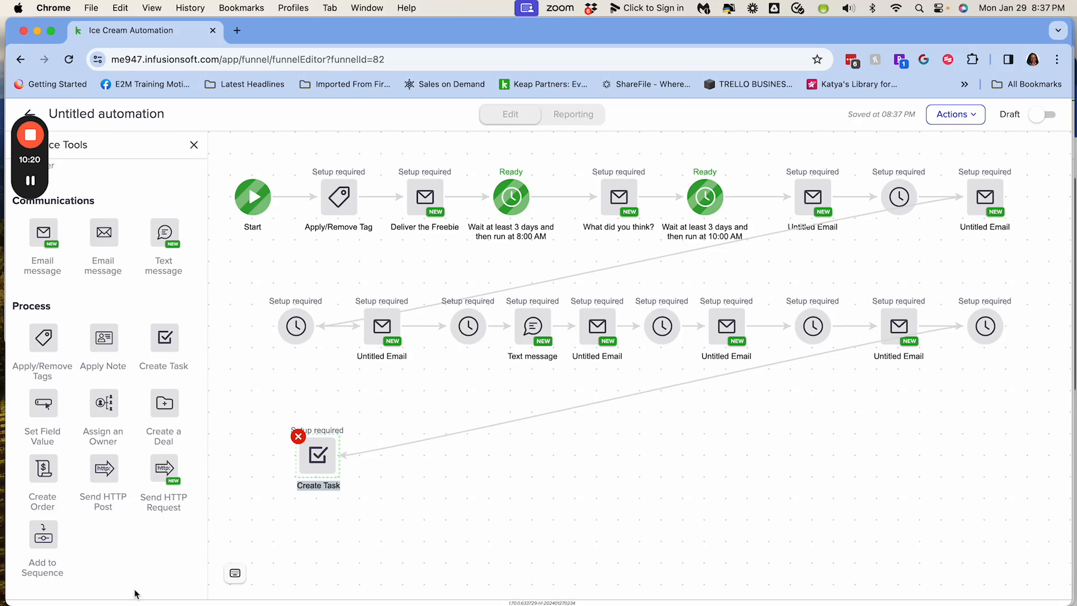
pyautogui.scroll(4, 107, 444)
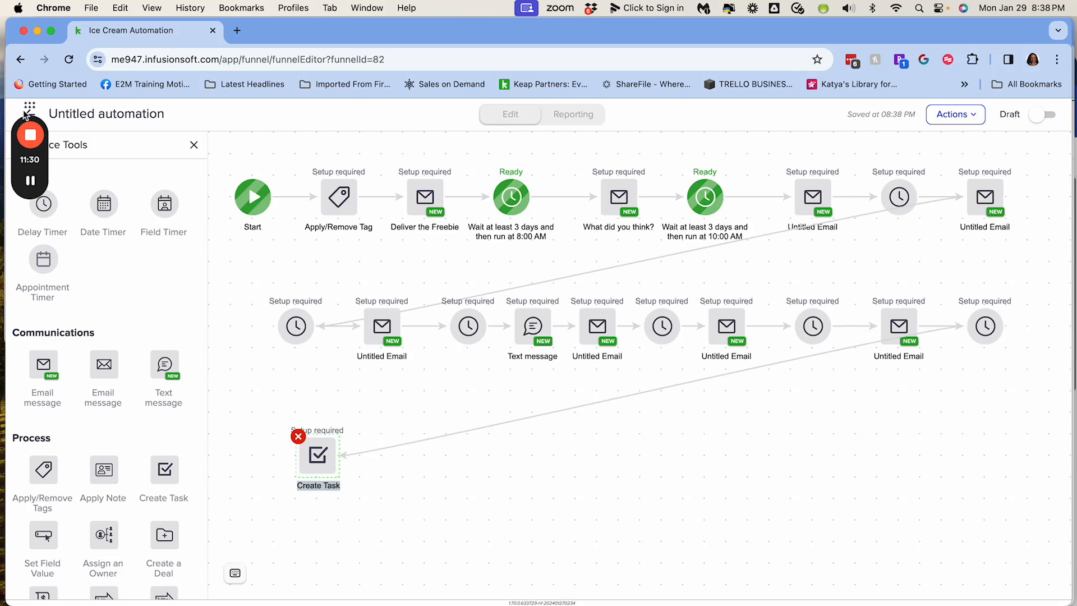
# Return to the campaign canvas and rename the sequence "Deliver freebie and follow-up emails".
pyautogui.moveTo(29, 105); pyautogui.dragTo(10, 149)
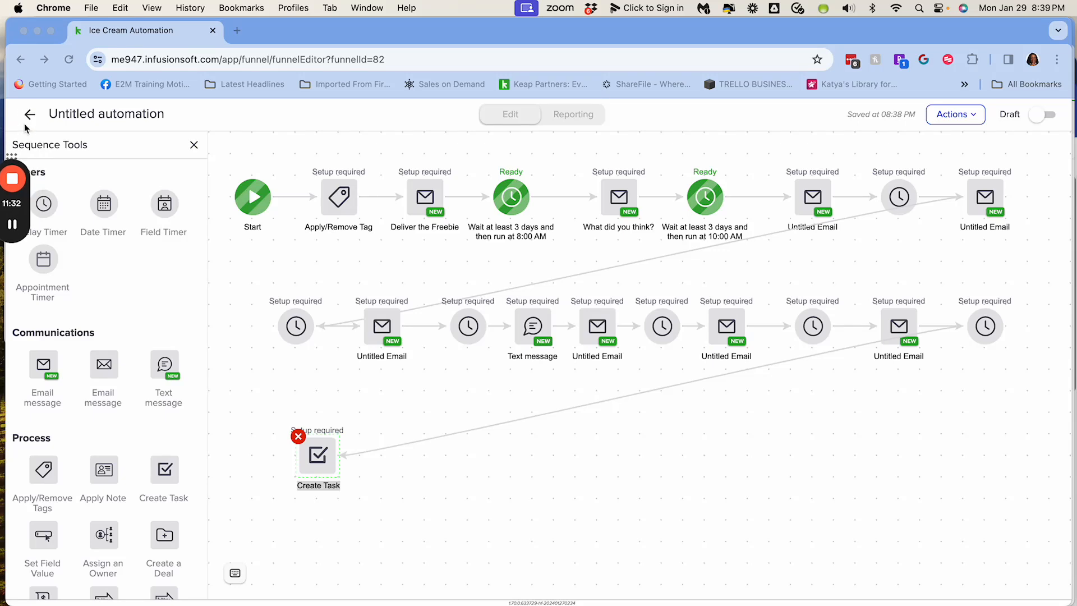
pyautogui.click(30, 117)
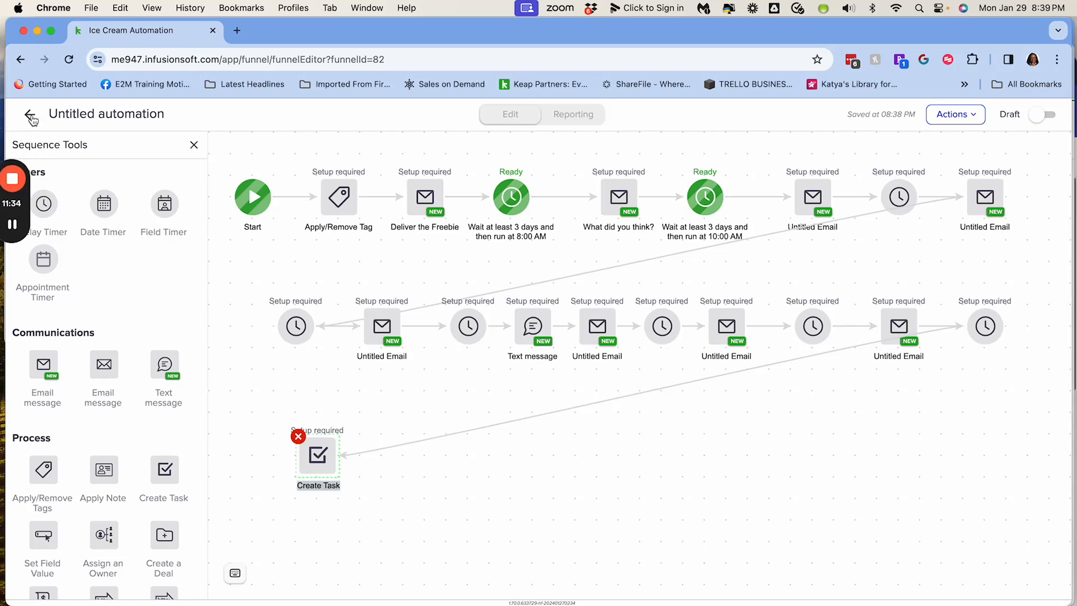
pyautogui.click(30, 117)
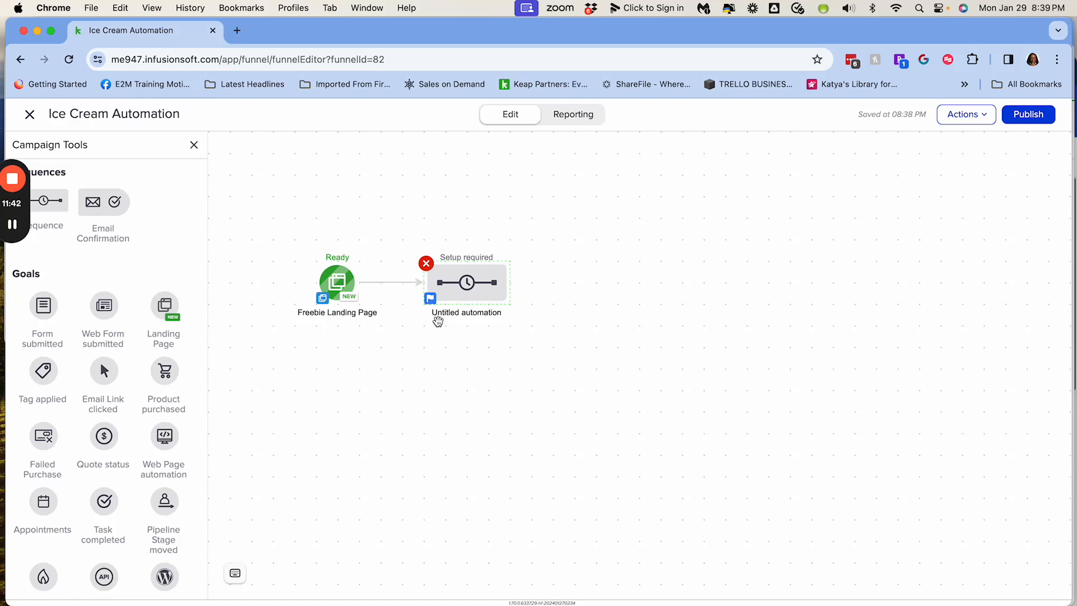
pyautogui.doubleClick(481, 315)
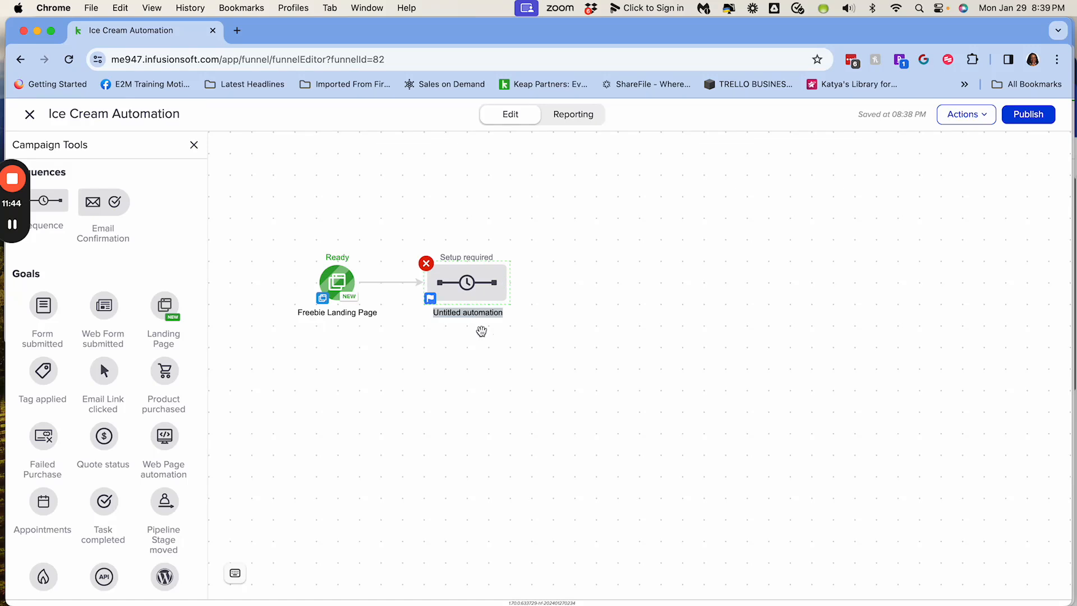
pyautogui.write('Deliver')
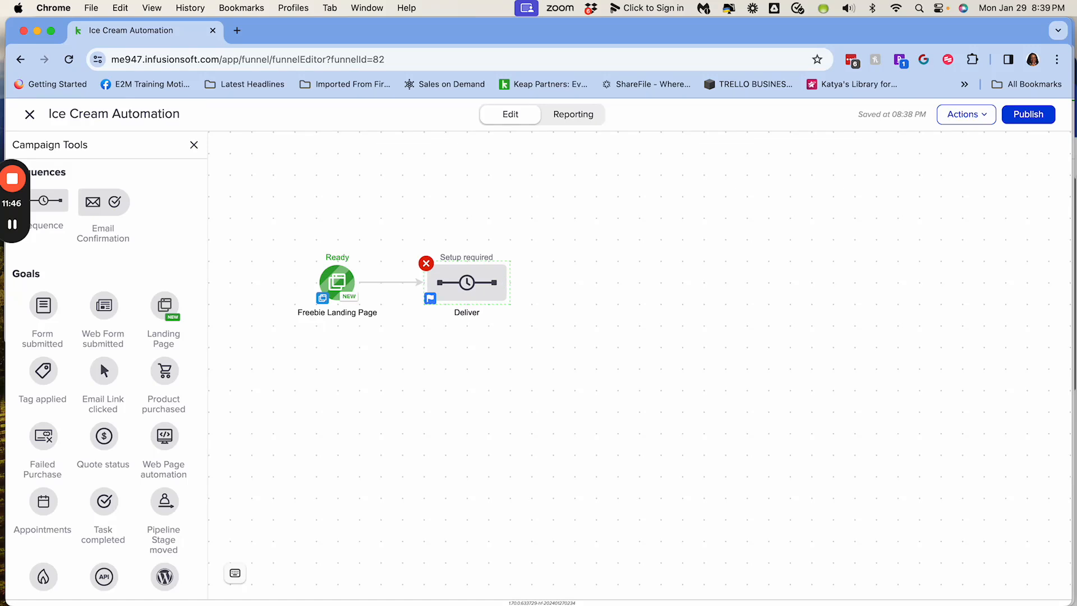
pyautogui.write(' freebie and follow-up')
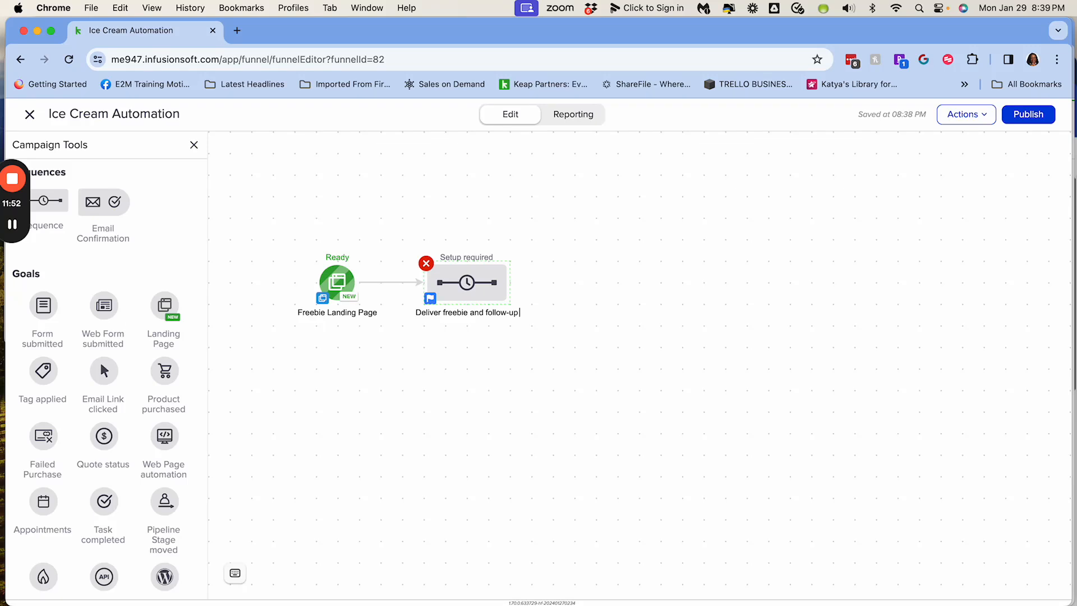
pyautogui.write(' emails')
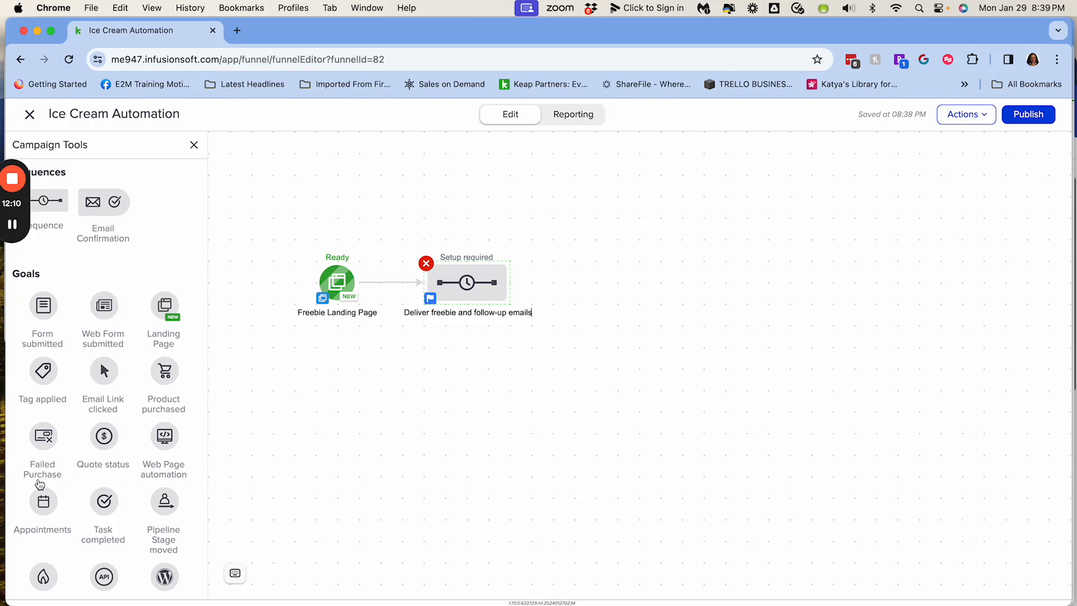
# Try adding an Appointments goal connected after the sequence, and view its configuration without setting it up.
pyautogui.moveTo(42, 500); pyautogui.dragTo(591, 264)
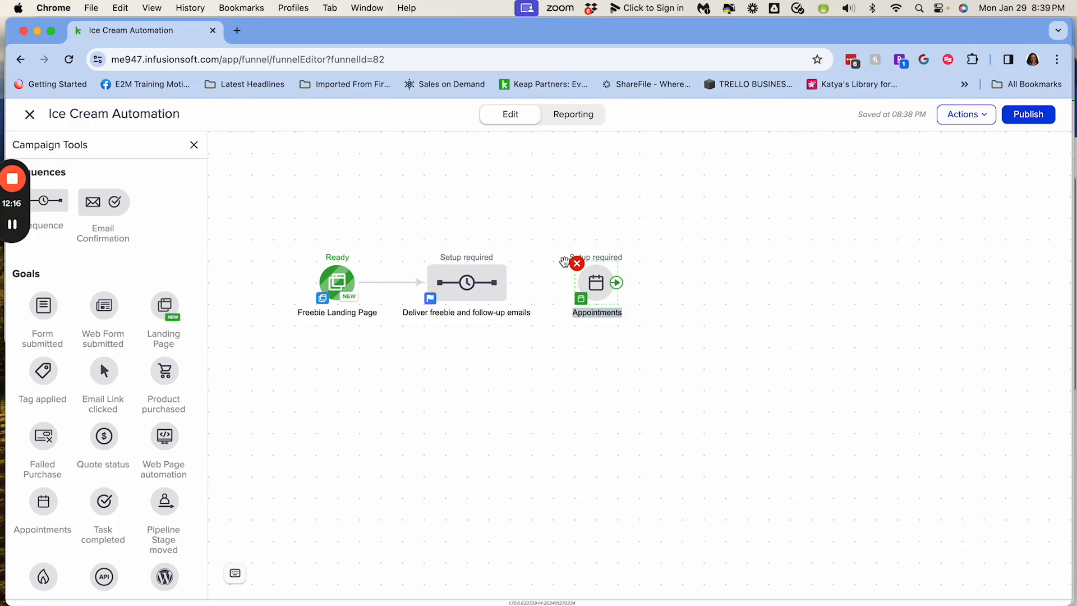
pyautogui.moveTo(513, 291)
pyautogui.moveTo(511, 288); pyautogui.dragTo(596, 283)
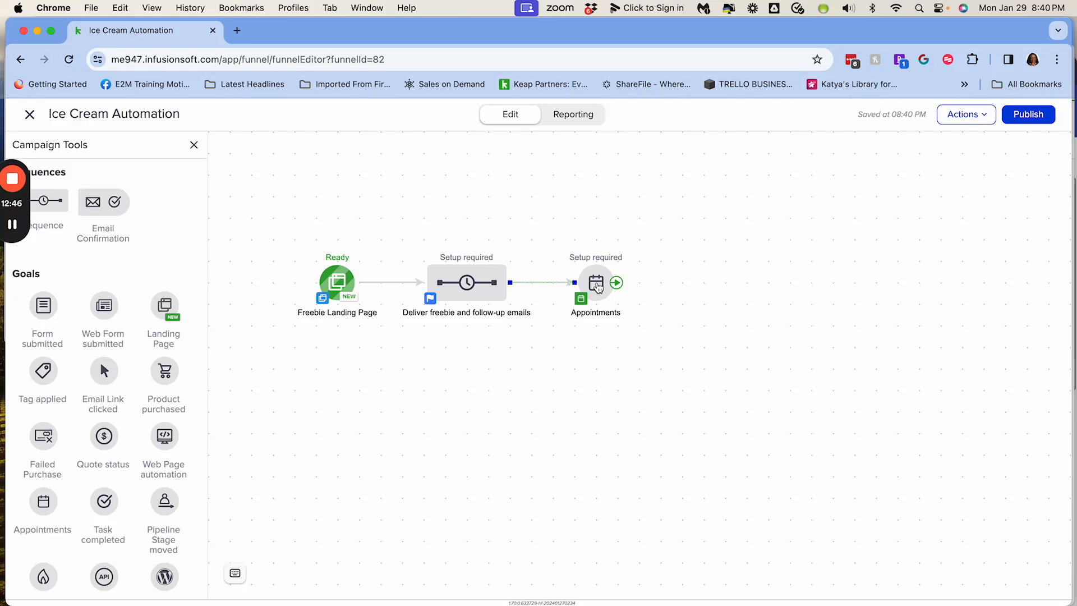
pyautogui.doubleClick(598, 288)
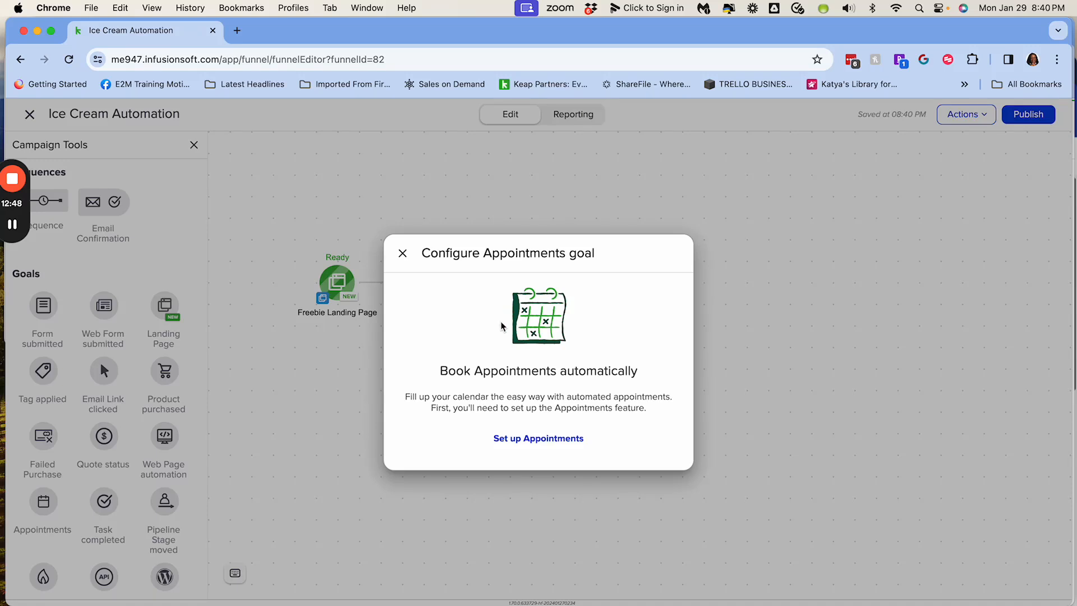
pyautogui.click(403, 253)
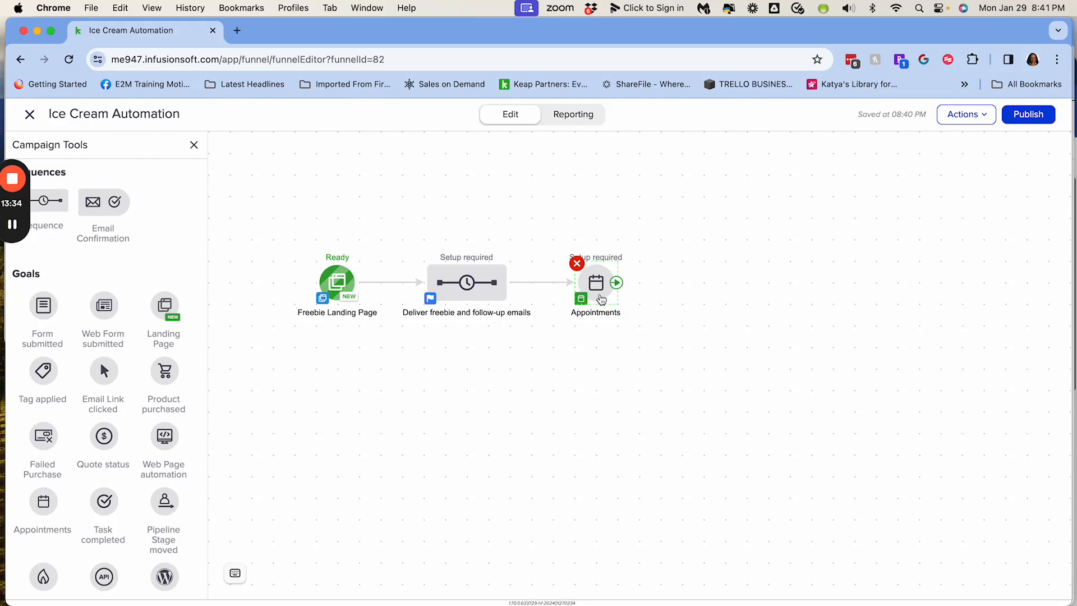
# Delete the Appointments goal that follows the sequence.
pyautogui.click(577, 263)
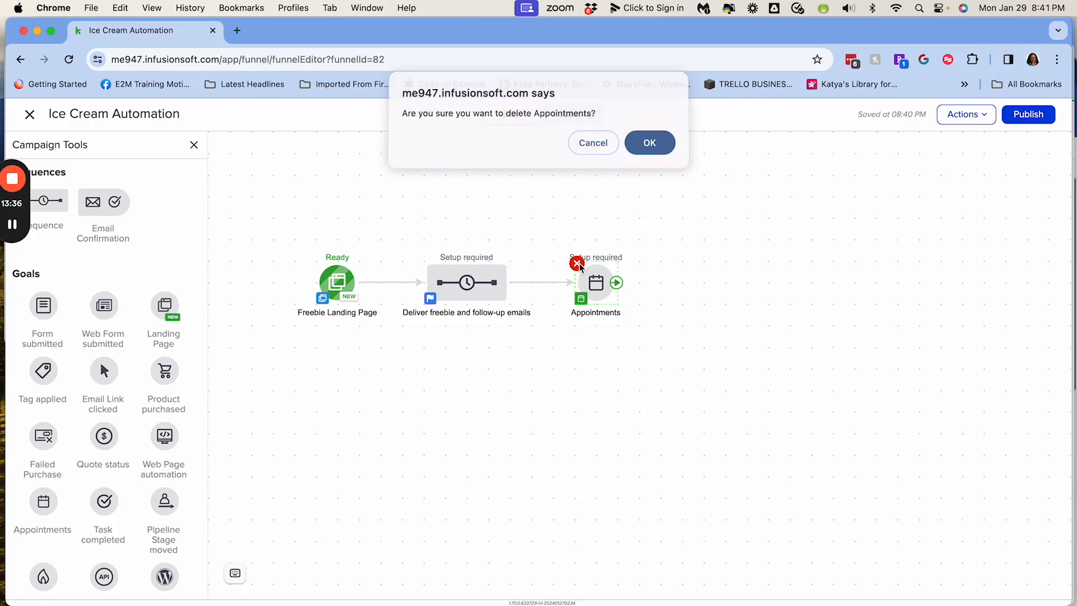
pyautogui.click(649, 146)
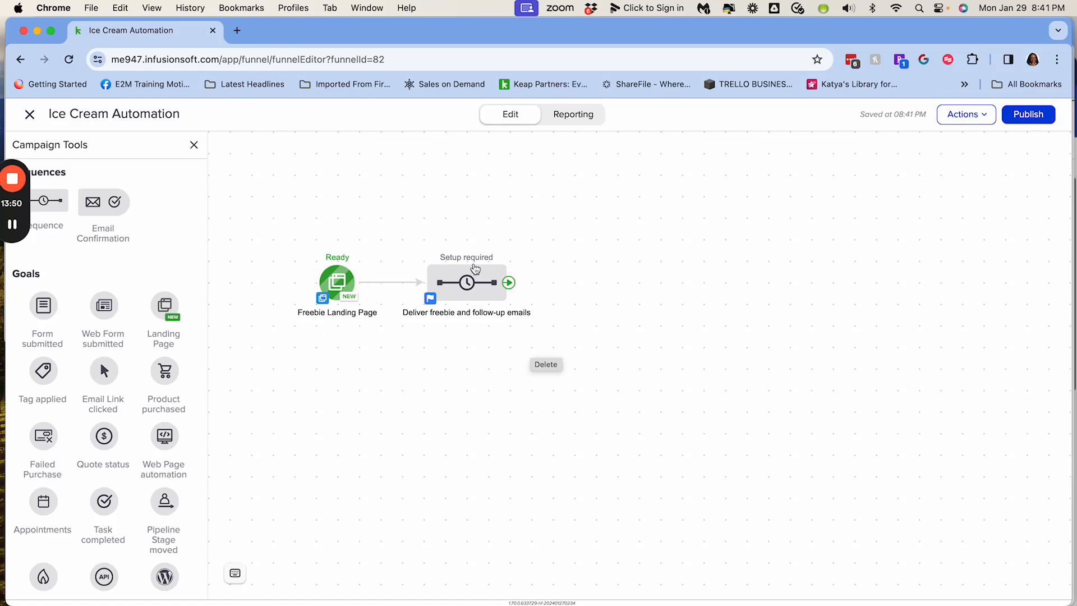
pyautogui.click(579, 407)
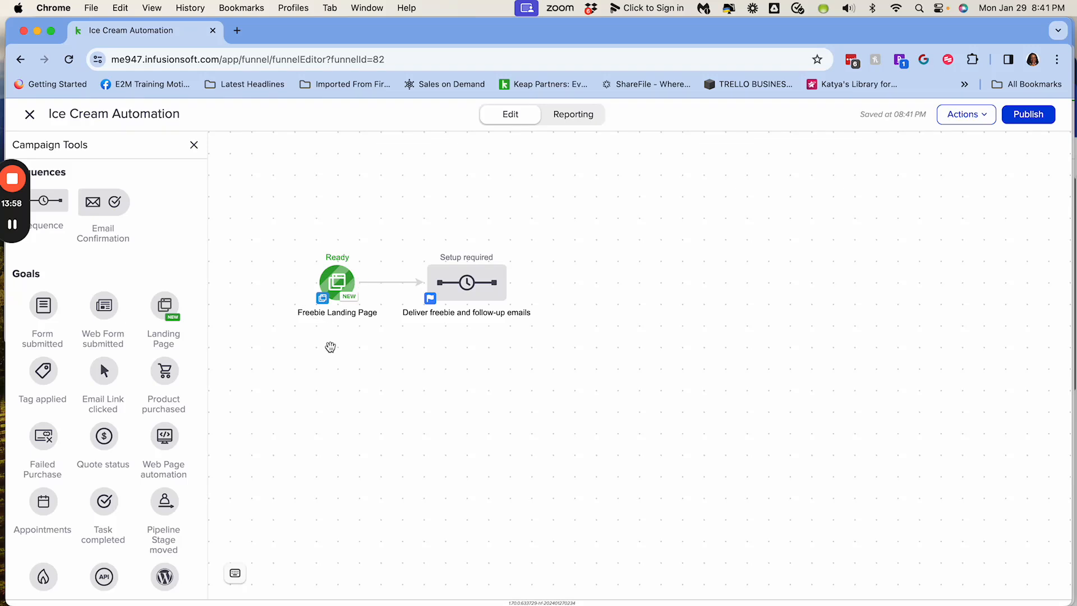
# Open the "Deliver freebie and follow-up emails" sequence and configure its Apply/Remove Tag step to apply the "test 1" tag.
pyautogui.doubleClick(468, 284)
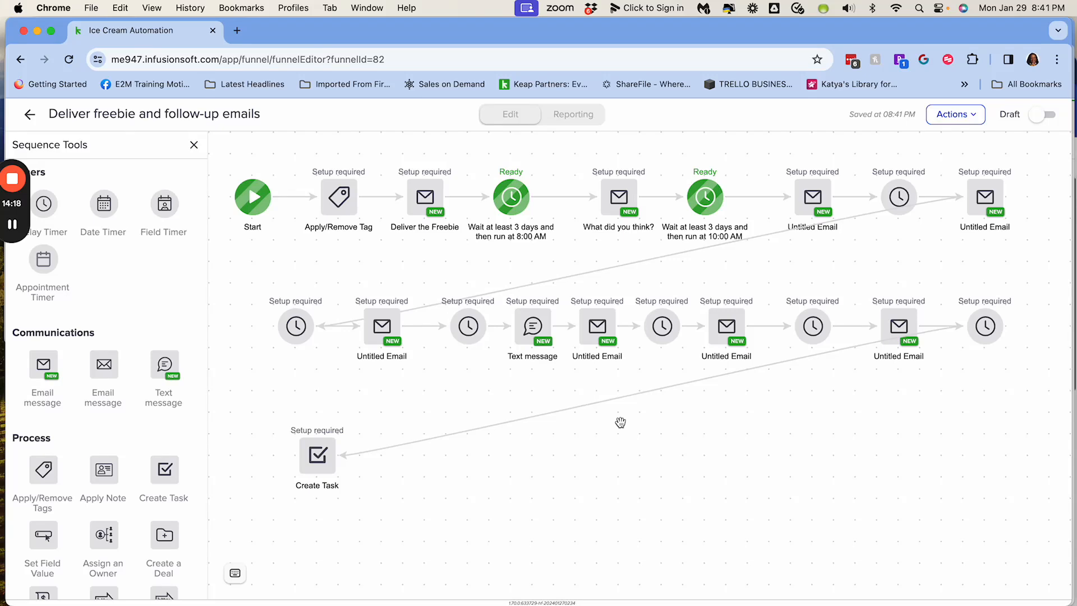
pyautogui.moveTo(351, 213)
pyautogui.doubleClick(335, 206)
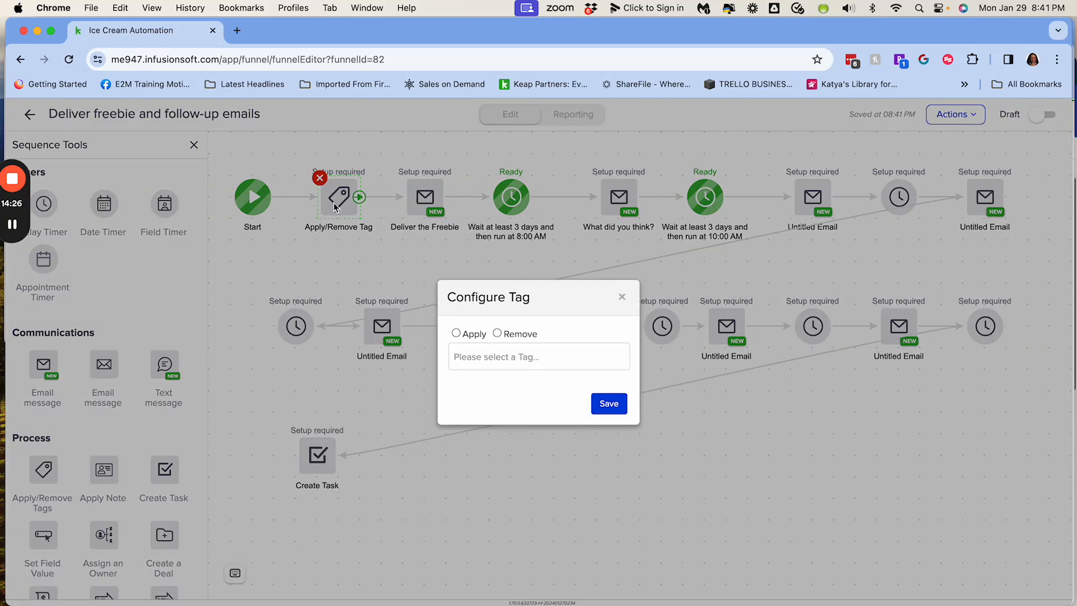
pyautogui.click(457, 333)
pyautogui.click(499, 360)
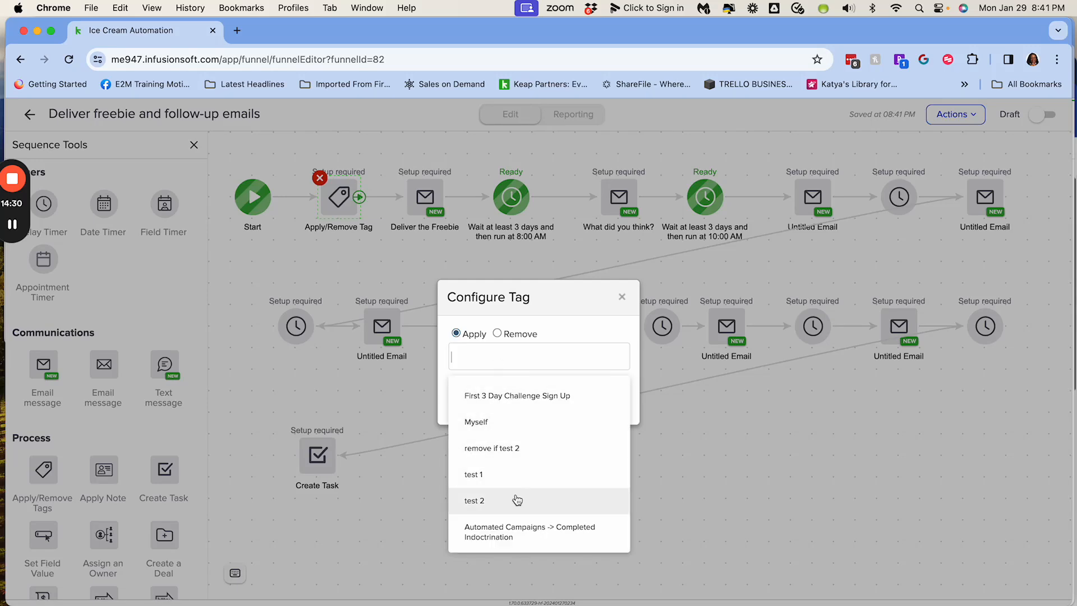
pyautogui.click(494, 474)
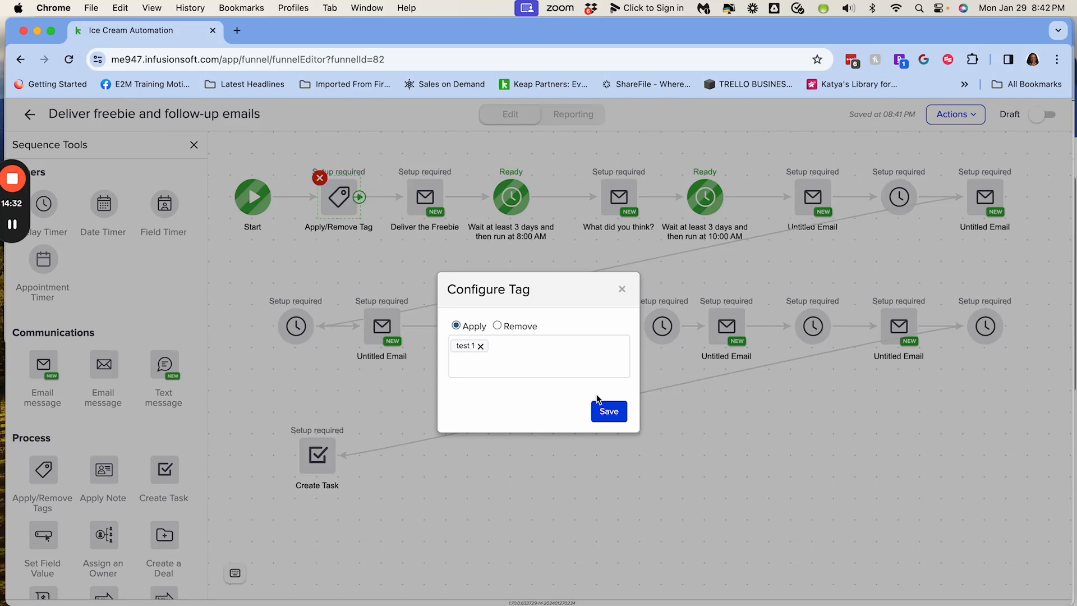
pyautogui.click(605, 421)
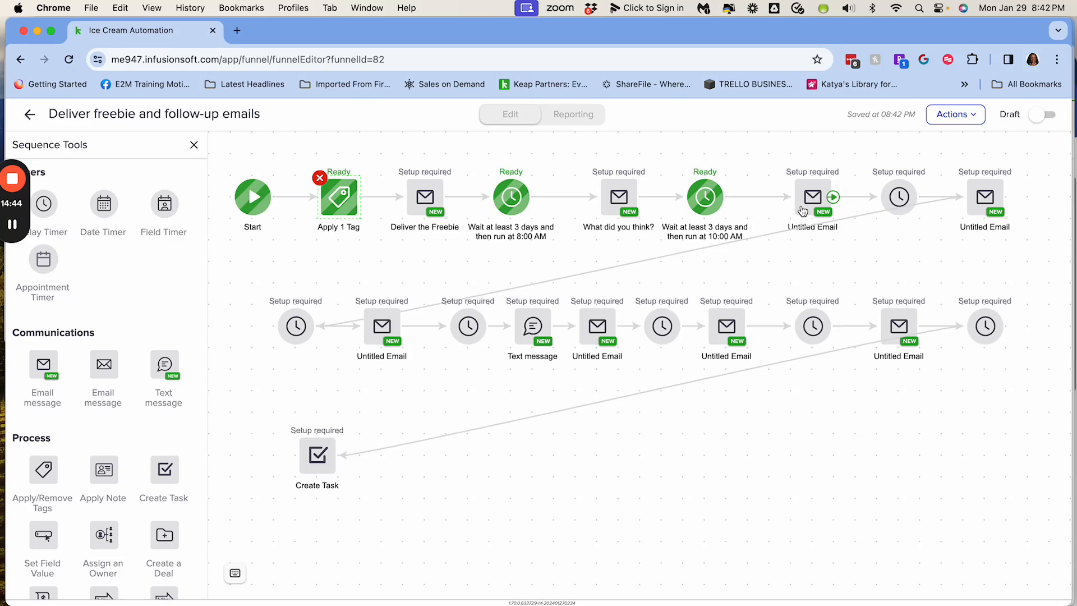
# Configure the third delay timer in the first row to wait at least 3 days and run on a weekday at 8:00 AM.
pyautogui.doubleClick(900, 196)
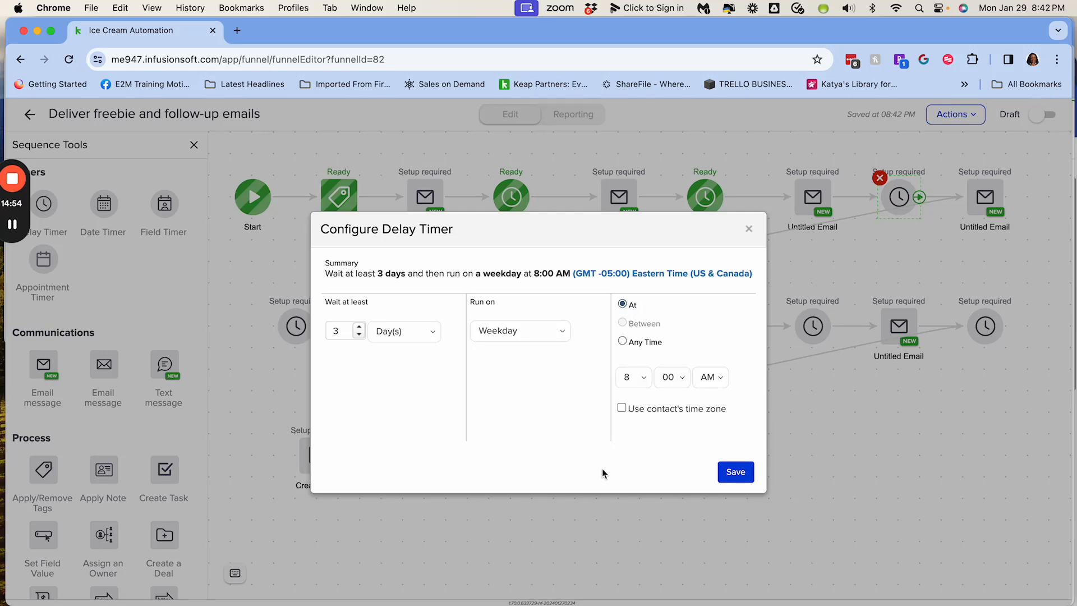
pyautogui.click(734, 473)
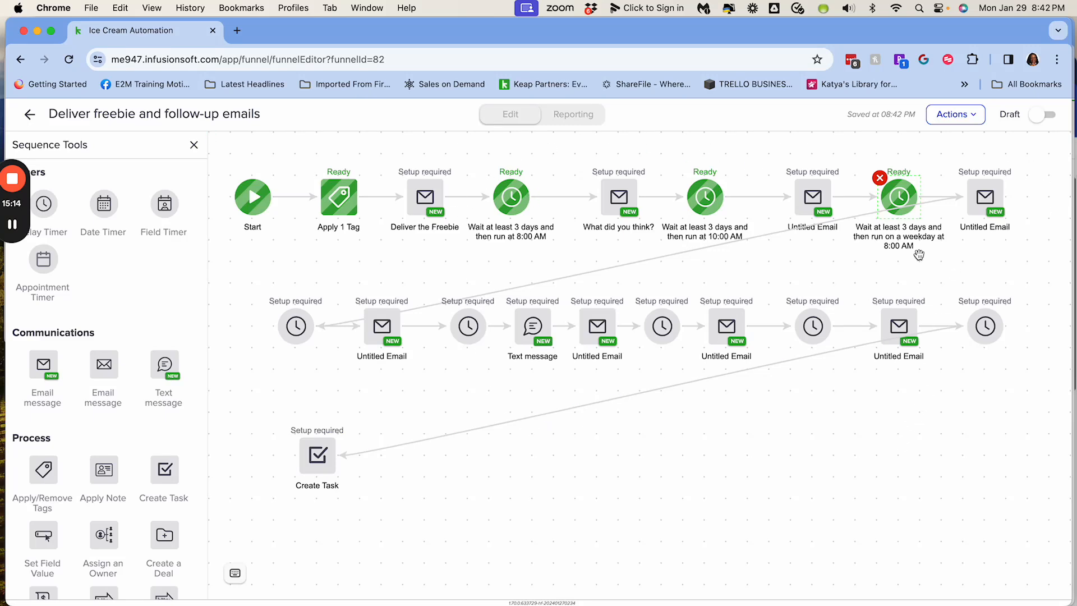
# Switch the whole sequence from Draft to Ready and return to the campaign canvas.
pyautogui.click(1036, 118)
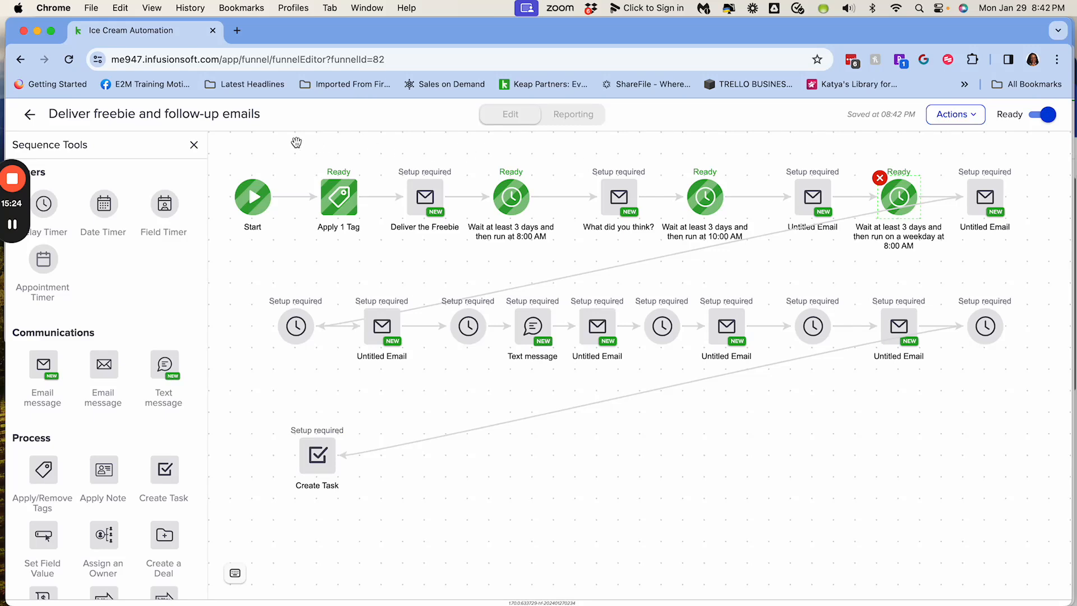
pyautogui.click(30, 115)
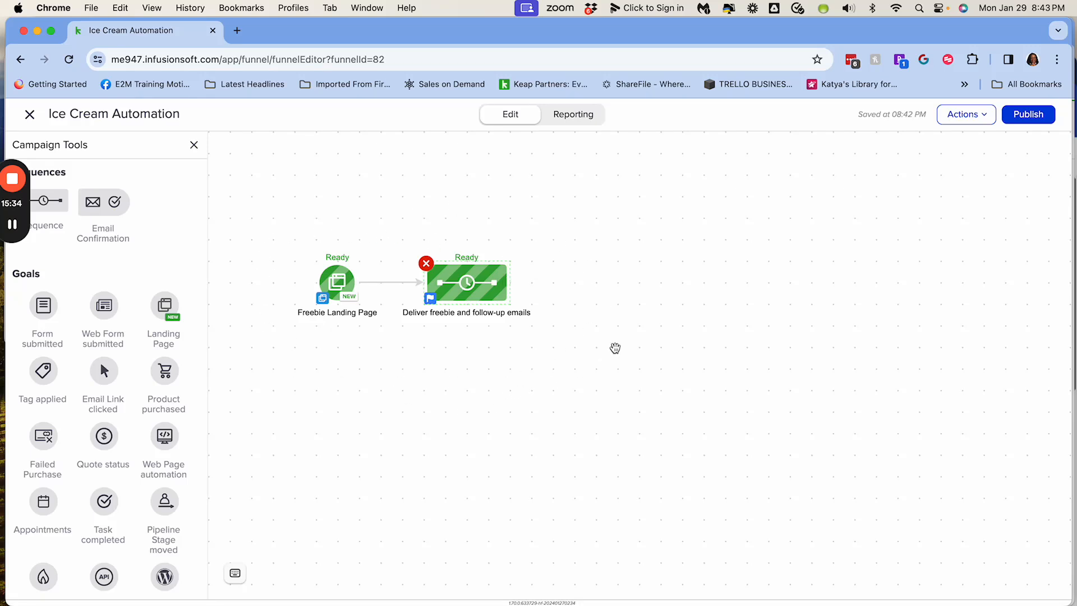
# Review the Automation Checklist for publishing, including the elements not marked as ready, and close it without publishing.
pyautogui.click(1032, 117)
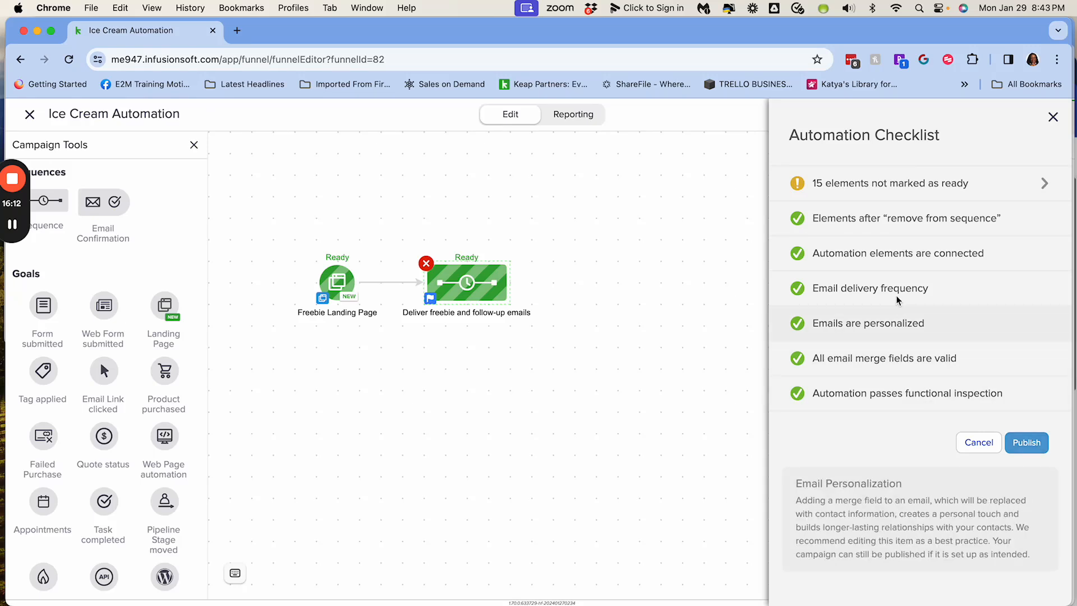
pyautogui.moveTo(898, 185)
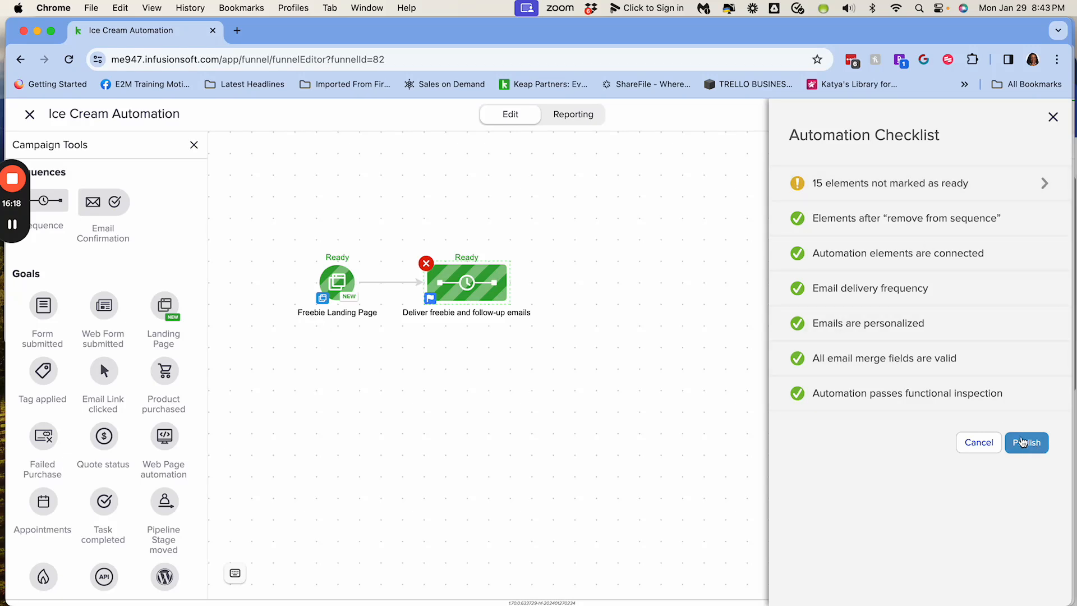
pyautogui.click(1055, 117)
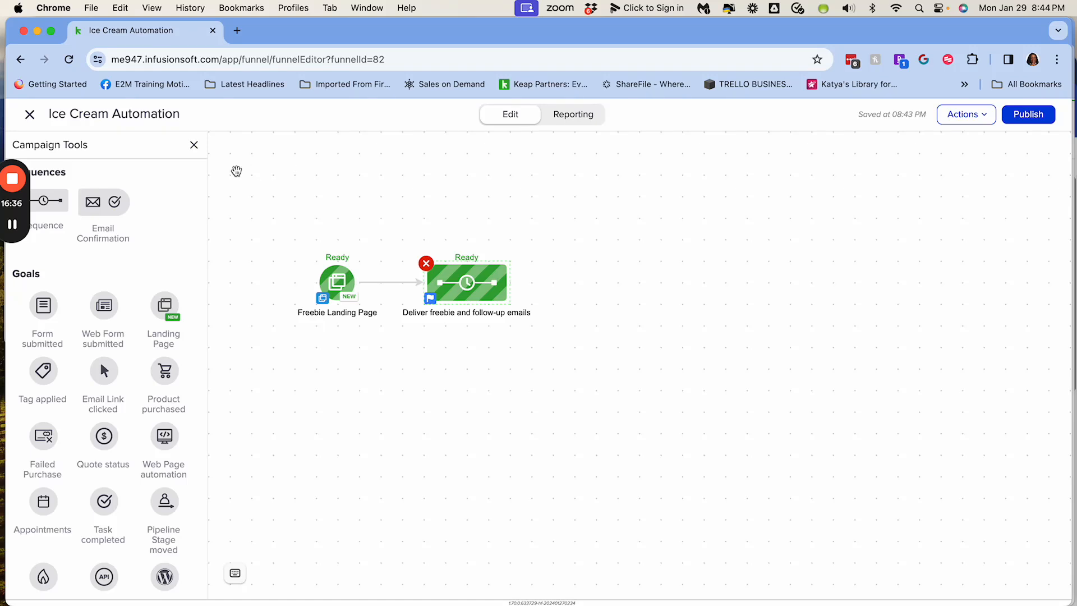
pyautogui.moveTo(12, 178)
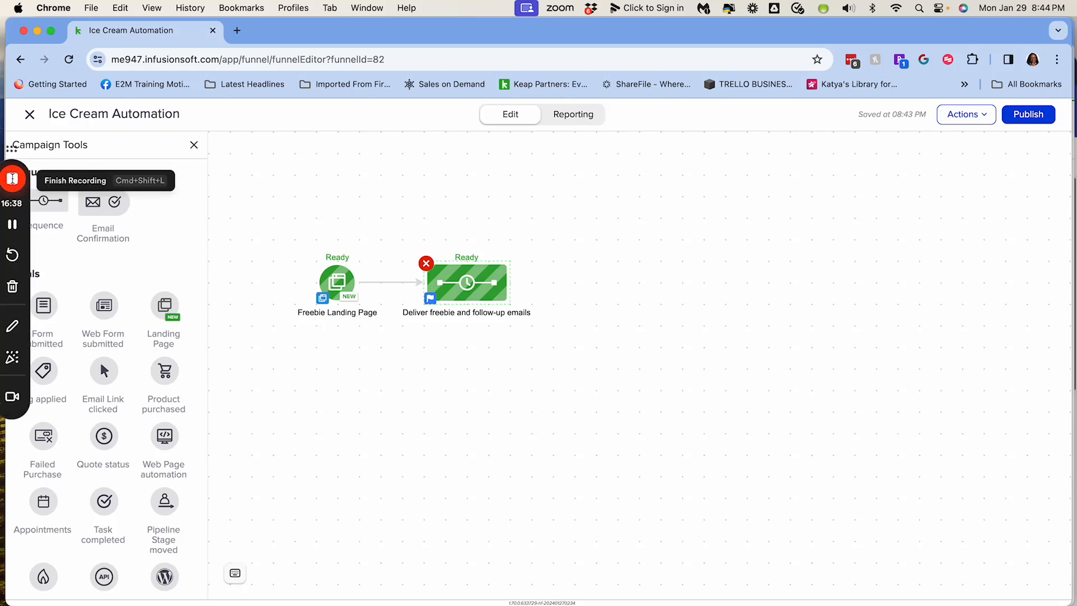